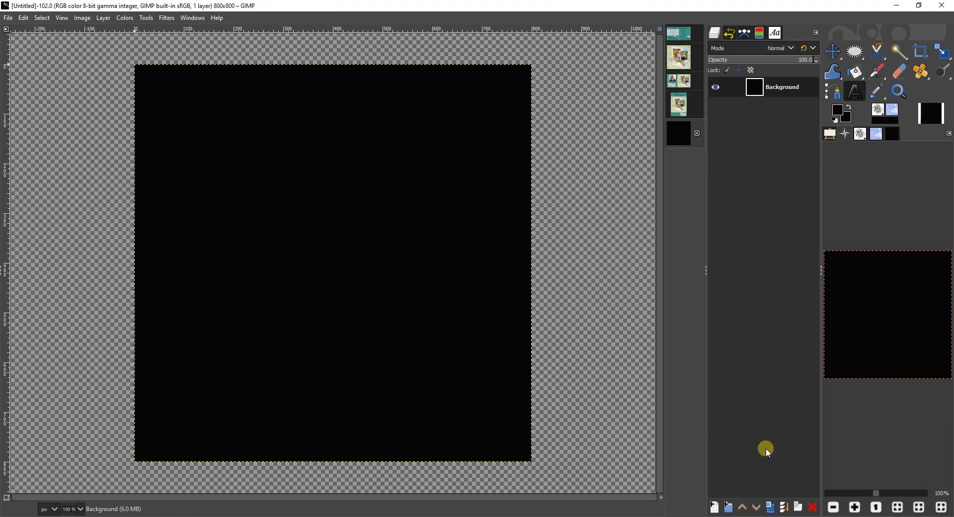
# Fill the background layer with white using the Bucket Fill tool and fit the image in the window
pyautogui.click(856, 72)
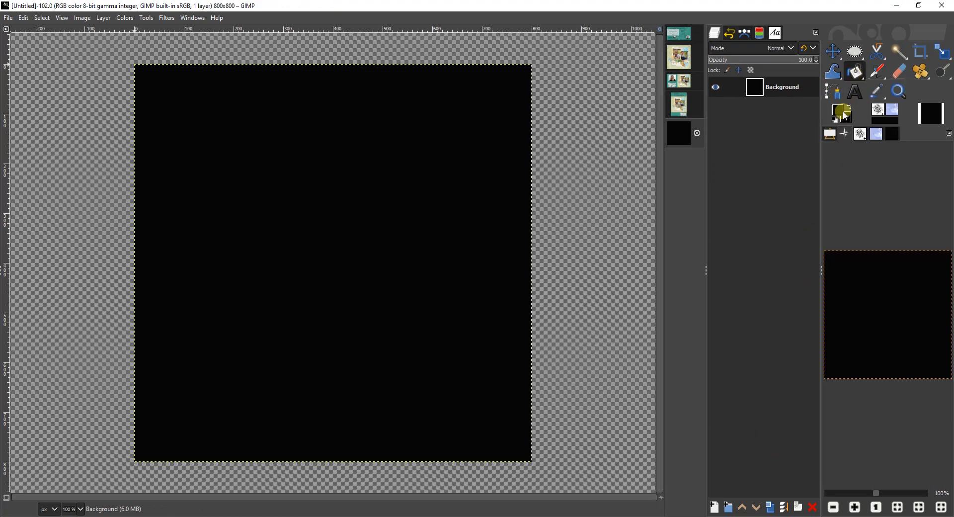
pyautogui.click(839, 110)
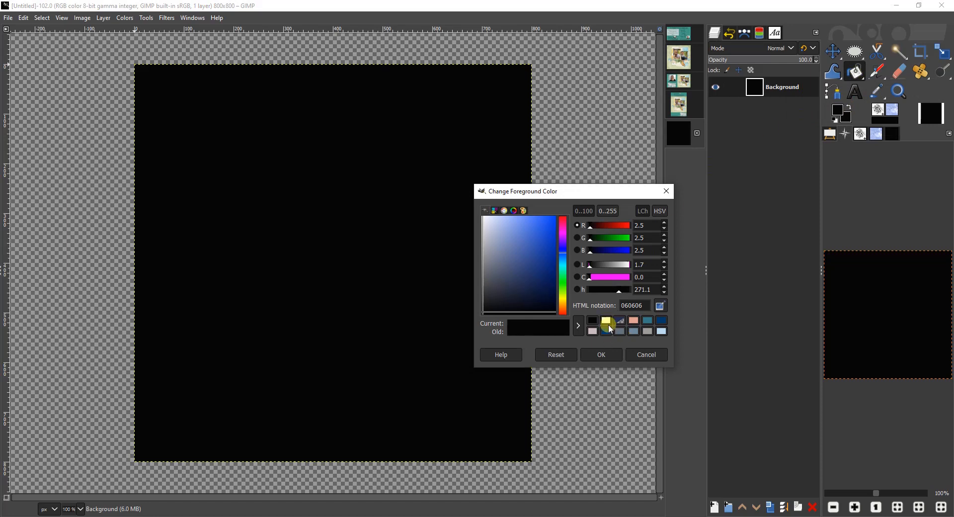
pyautogui.click(607, 322)
pyautogui.click(608, 353)
pyautogui.click(382, 261)
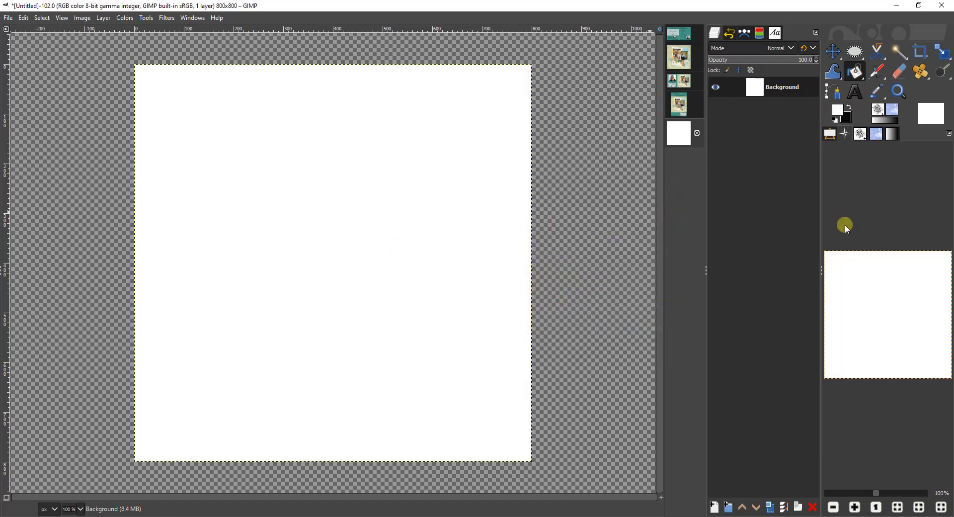
pyautogui.click(898, 507)
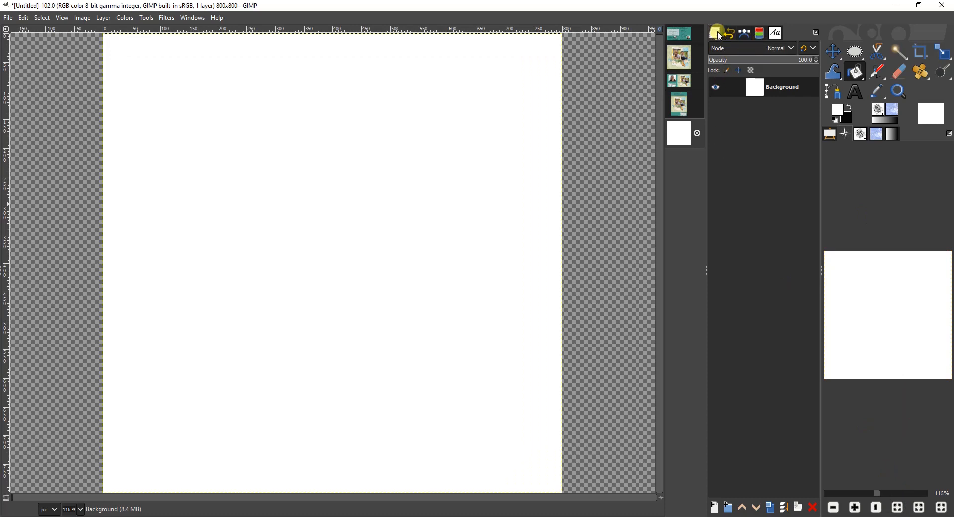
pyautogui.click(747, 33)
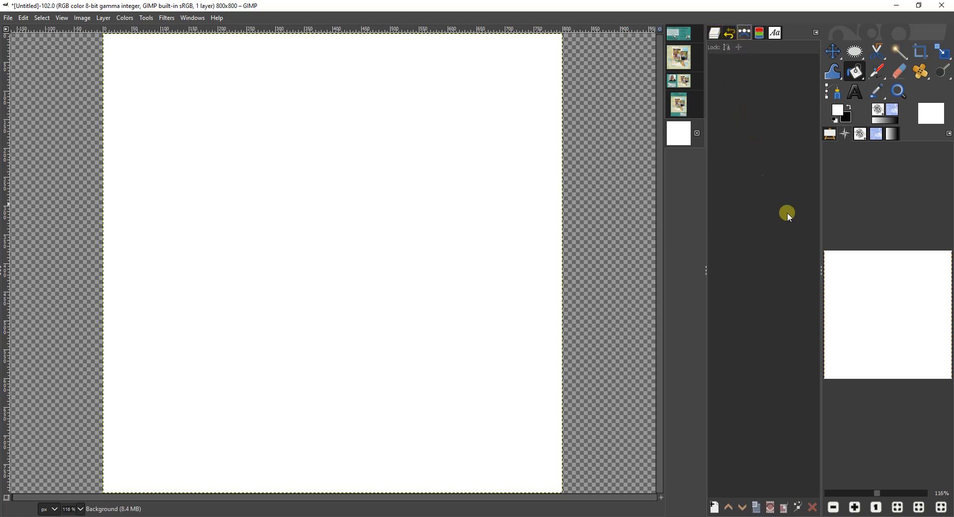
pyautogui.click(186, 20)
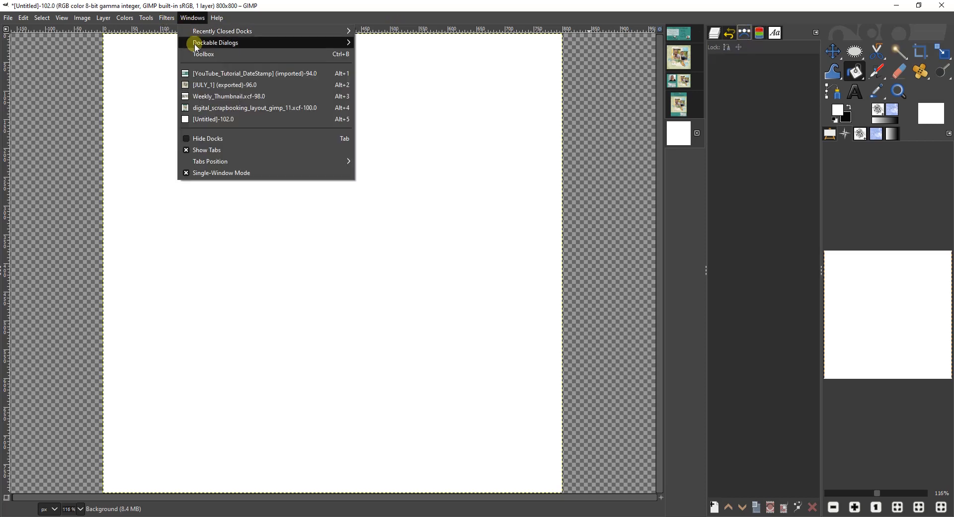
pyautogui.moveTo(195, 47)
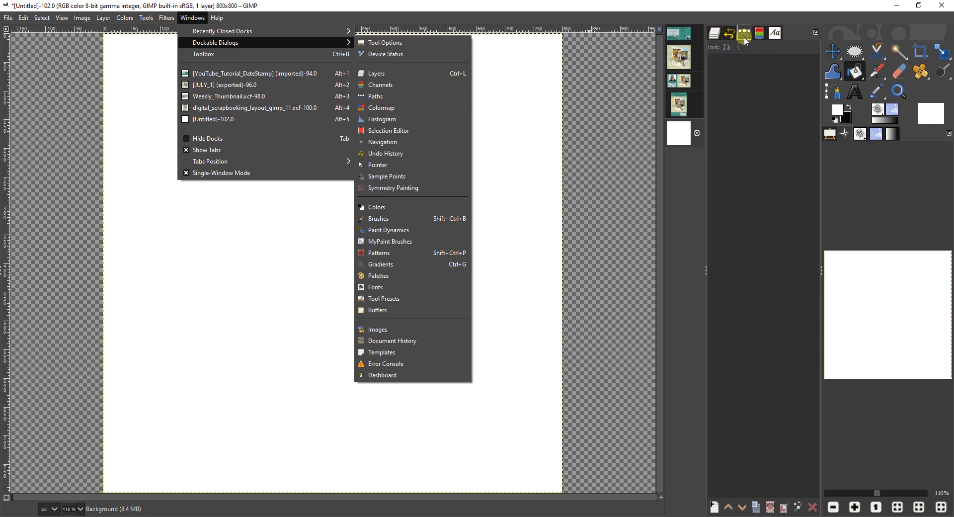
pyautogui.click(756, 181)
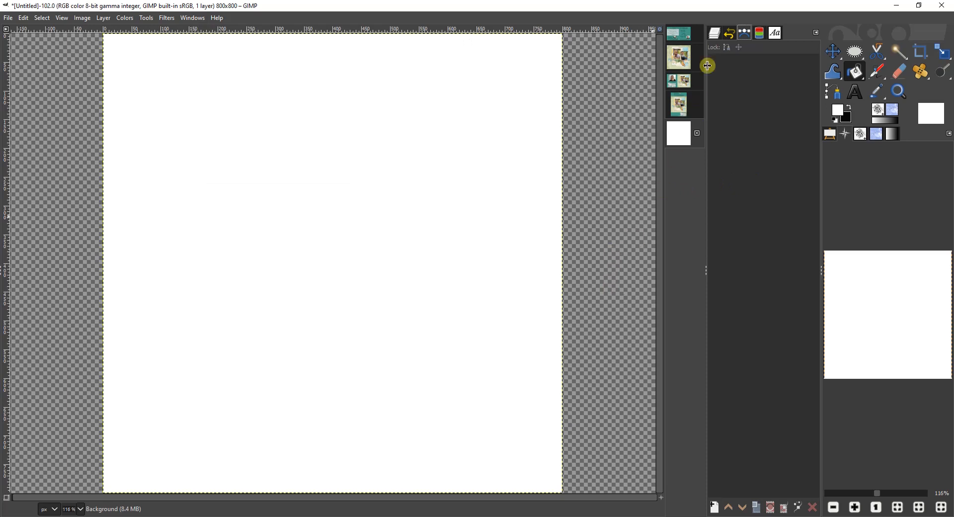
pyautogui.click(721, 35)
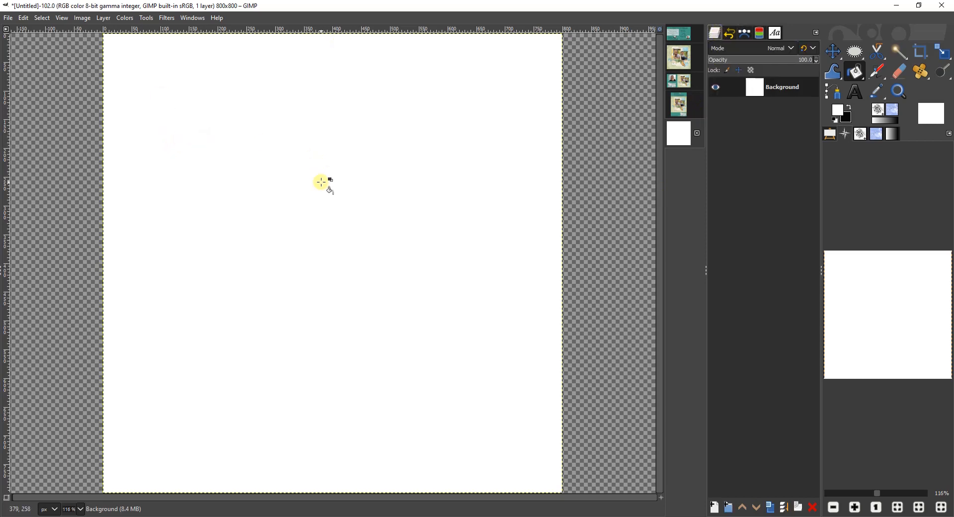
# Add a horizontal and a vertical guide, each at 50 percent of the image
pyautogui.click(82, 19)
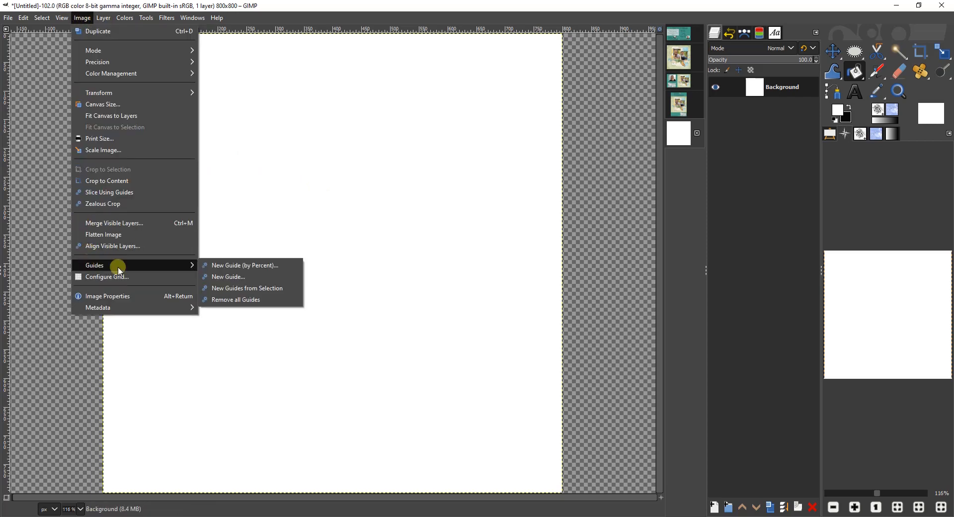
pyautogui.click(240, 272)
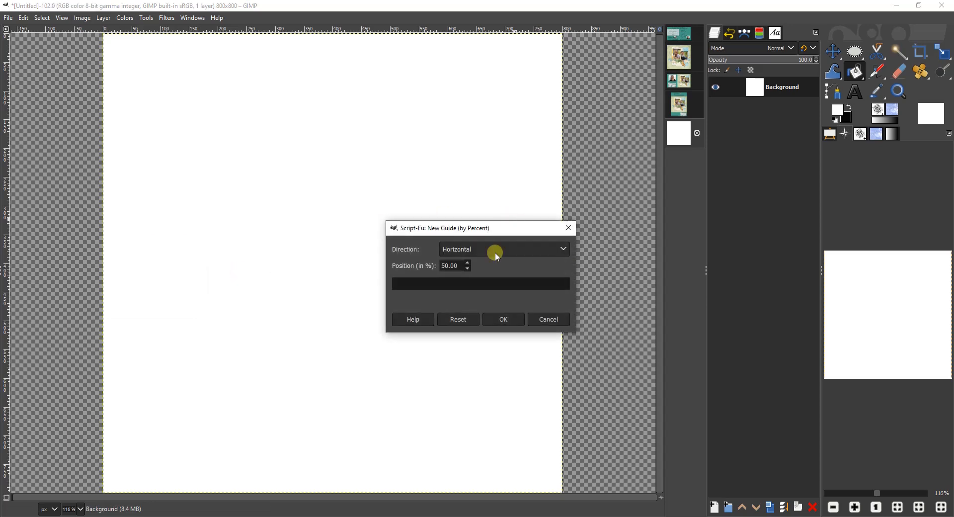
pyautogui.click(502, 322)
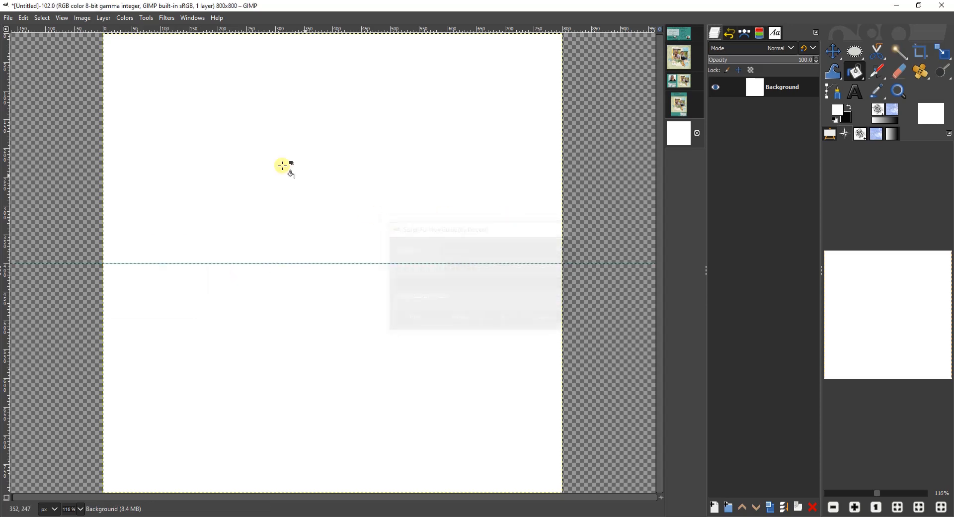
pyautogui.click(83, 19)
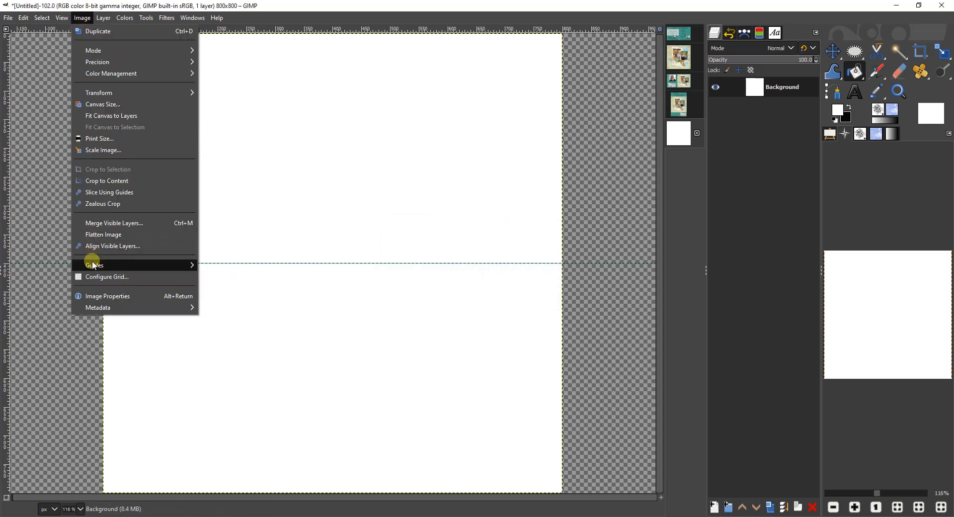
pyautogui.moveTo(93, 264)
pyautogui.click(240, 265)
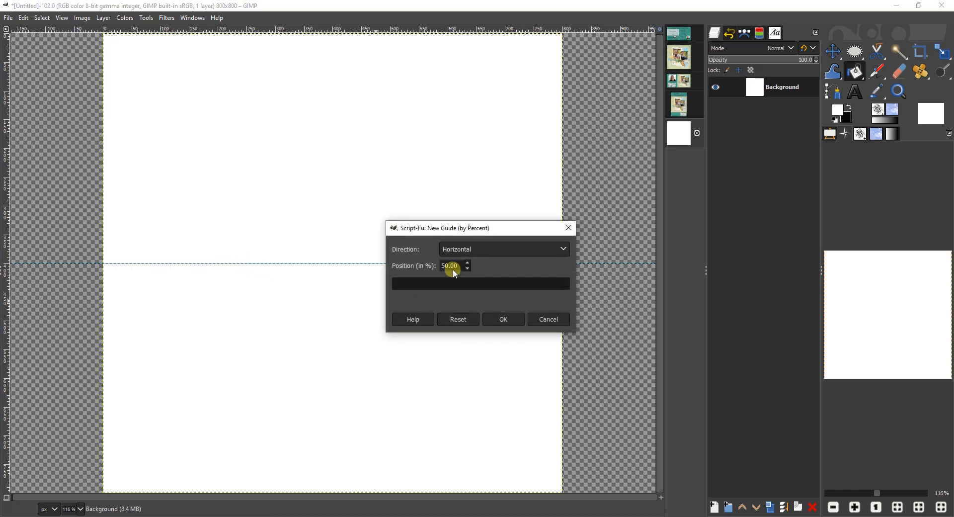
pyautogui.click(489, 249)
pyautogui.click(480, 276)
pyautogui.click(502, 321)
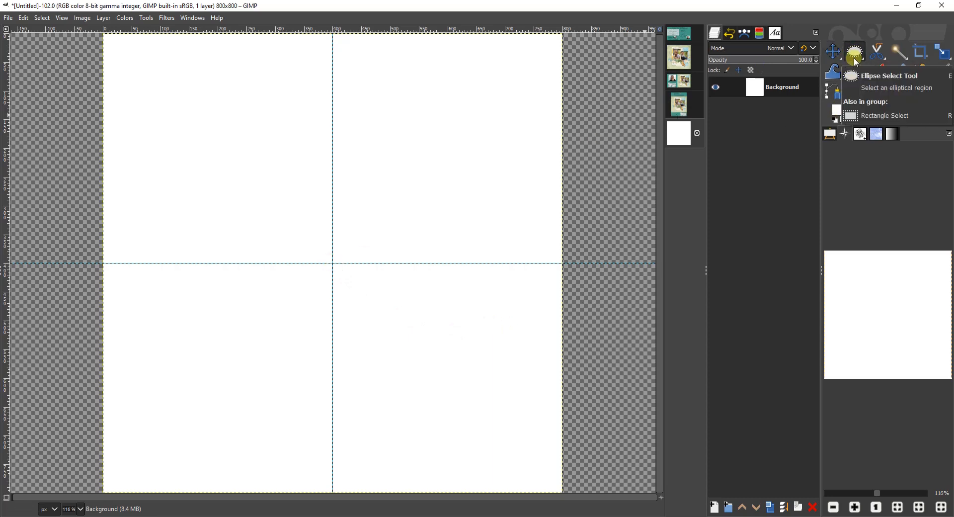
# Make an elliptical selection outward from the guides' intersection and set its size to 550 × 550 px
pyautogui.click(832, 133)
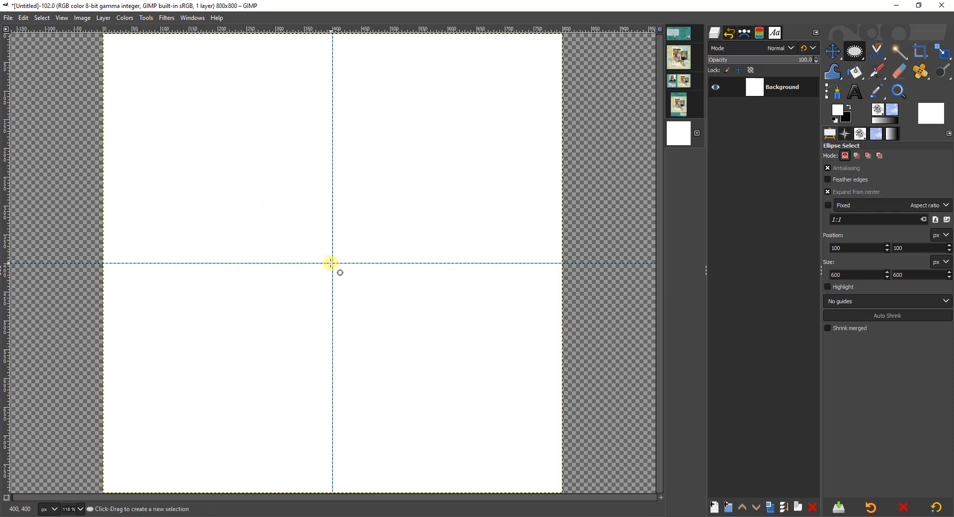
pyautogui.moveTo(332, 263); pyautogui.dragTo(520, 452)
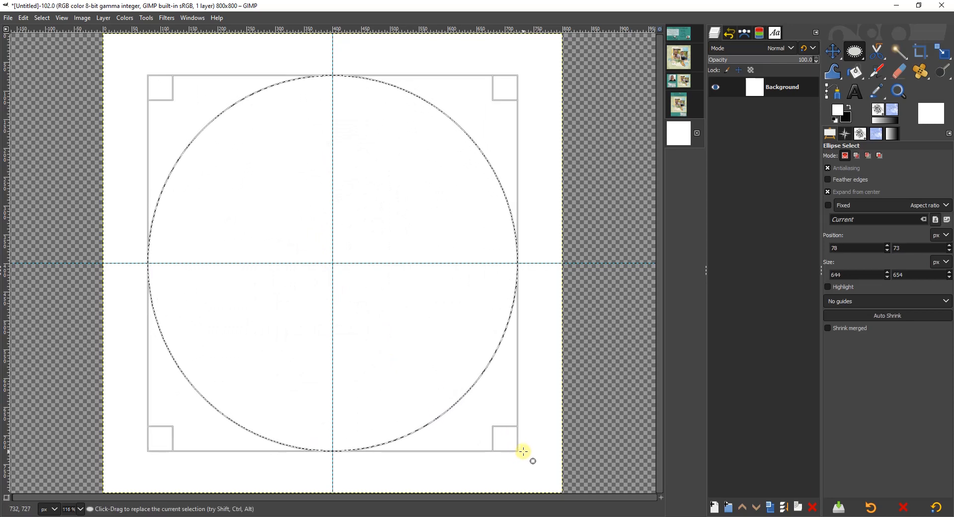
pyautogui.doubleClick(848, 274)
pyautogui.write('550')
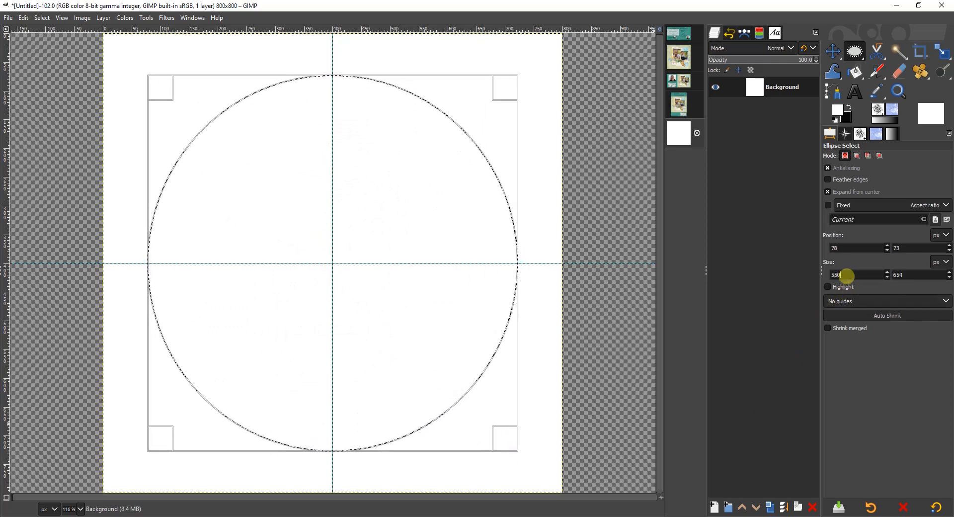
pyautogui.press('Tab')
pyautogui.write('550')
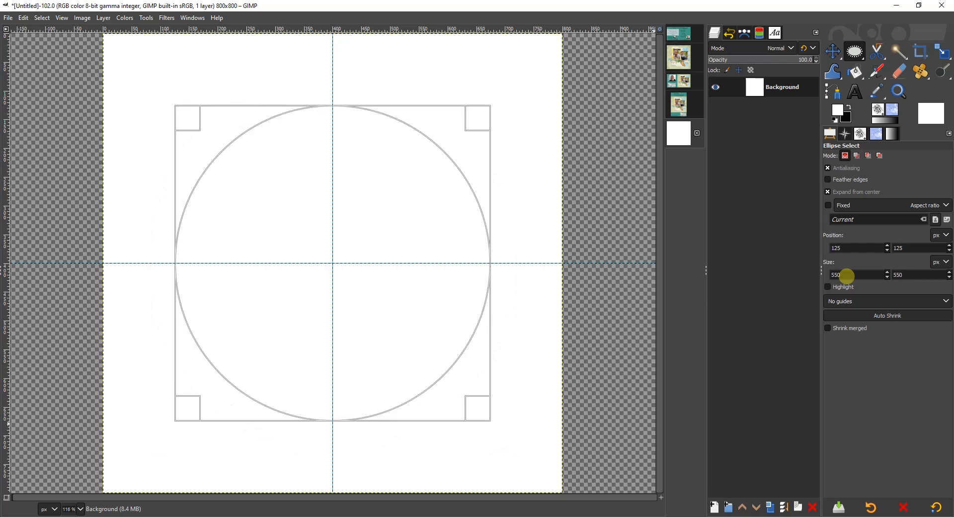
pyautogui.press('Tab')
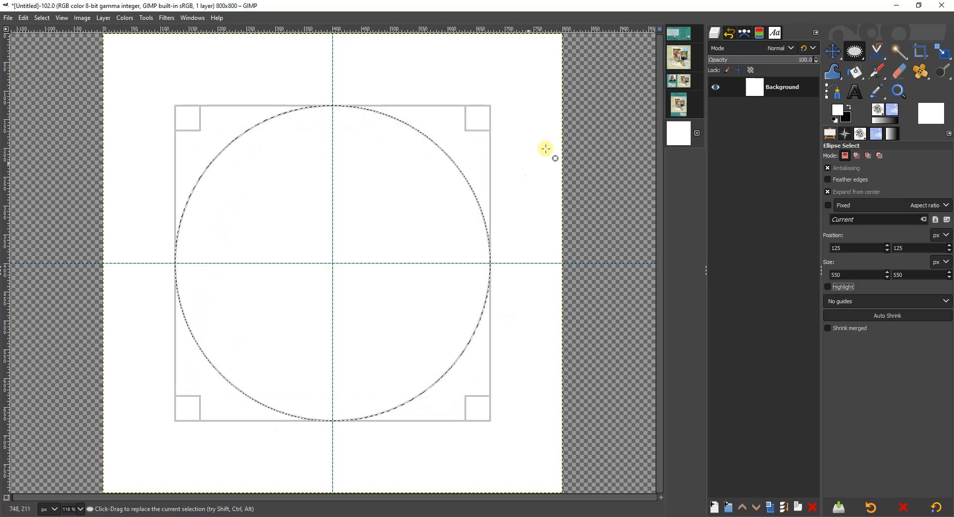
# Convert the circular selection to a path, check it by switching its visibility on and off, and return to the layers
pyautogui.click(744, 33)
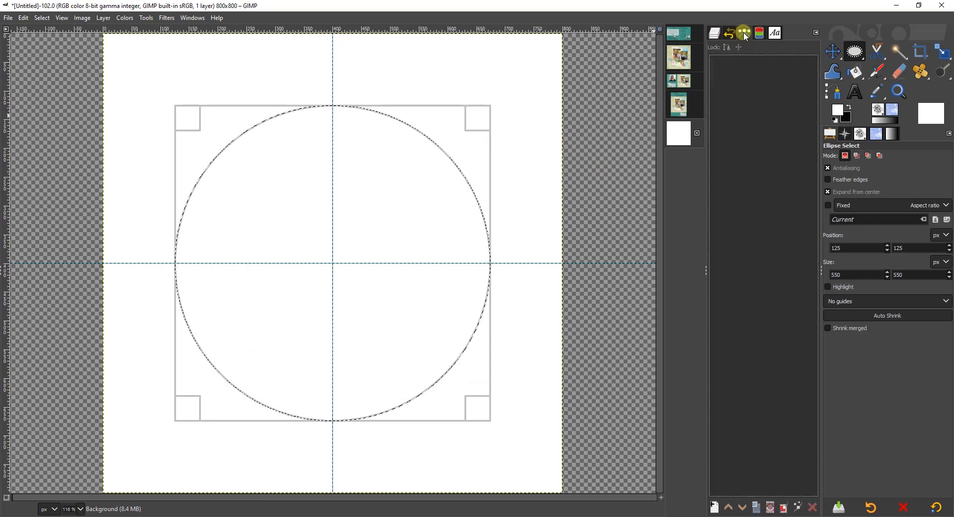
pyautogui.click(783, 507)
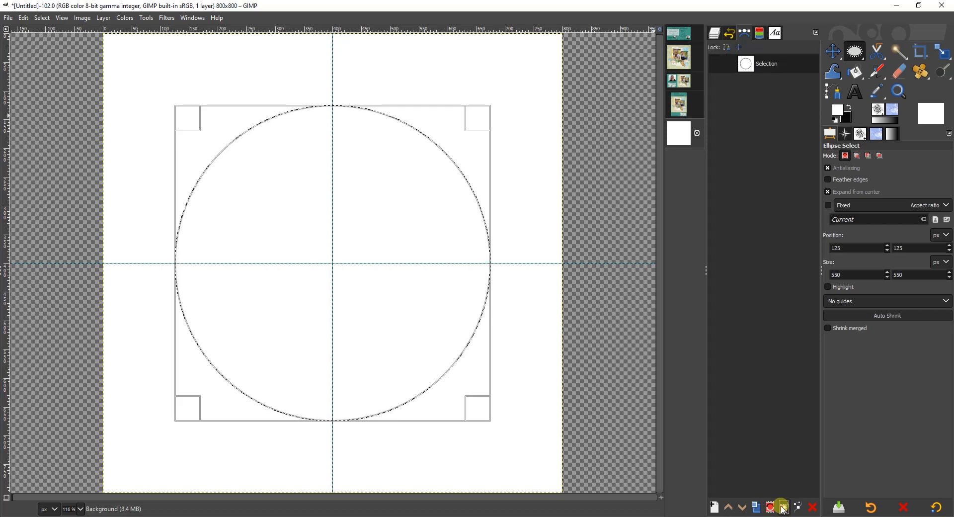
pyautogui.click(717, 65)
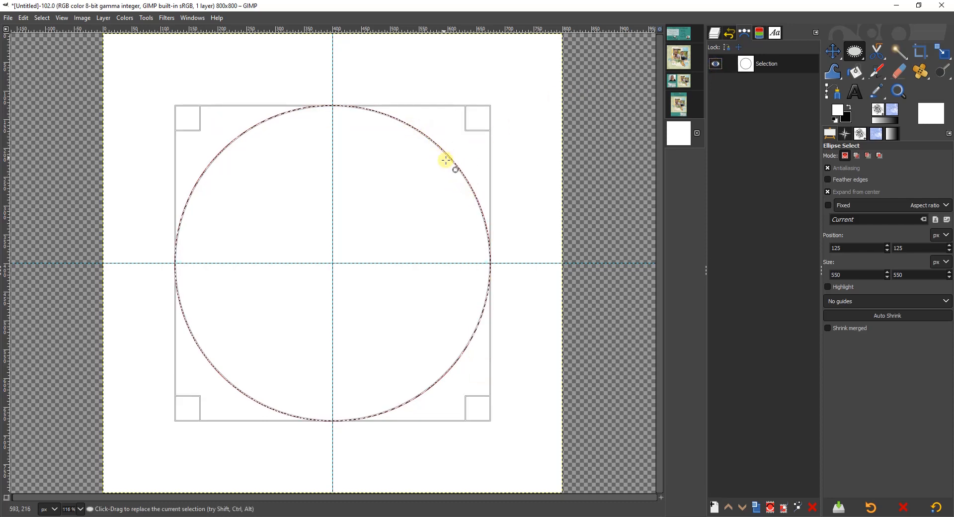
pyautogui.click(715, 64)
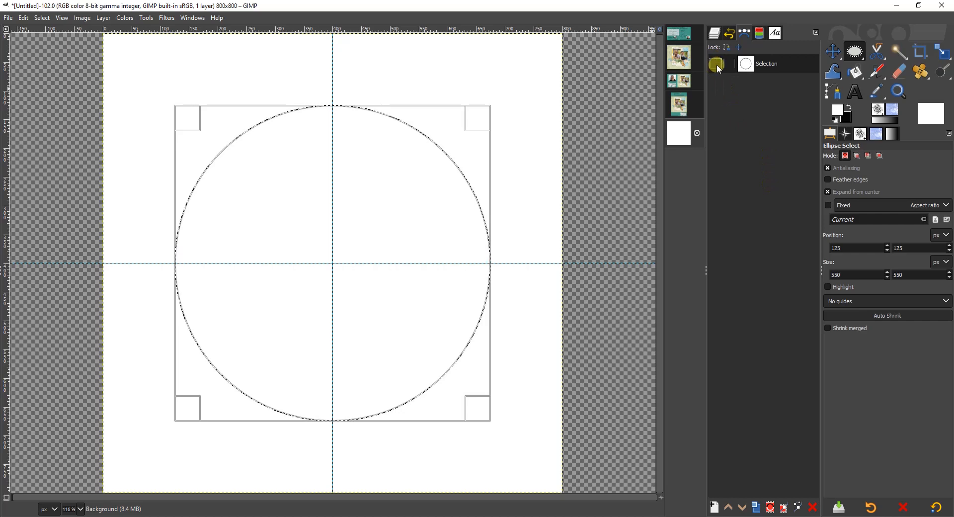
pyautogui.click(716, 34)
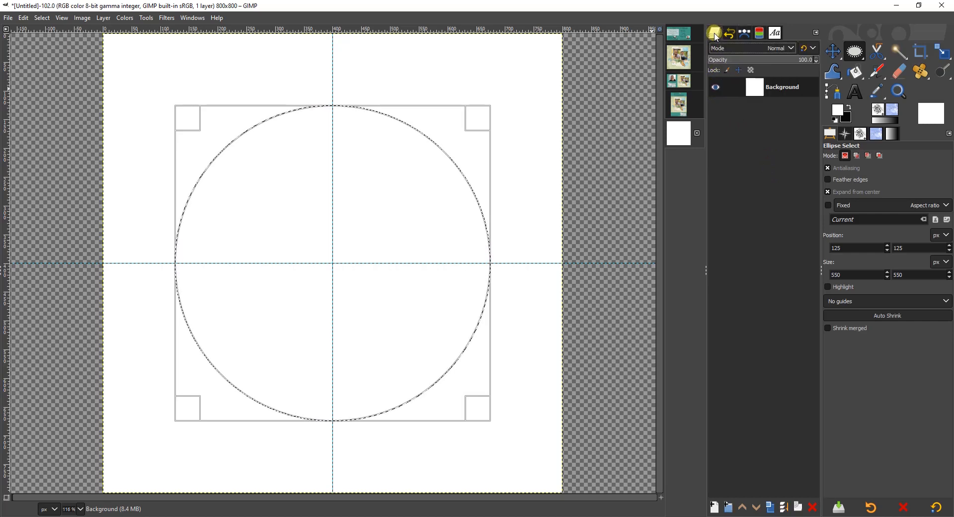
# Configure the Text tool with the Georgia font, a size of 200 px and the near-black color 060606
pyautogui.click(854, 91)
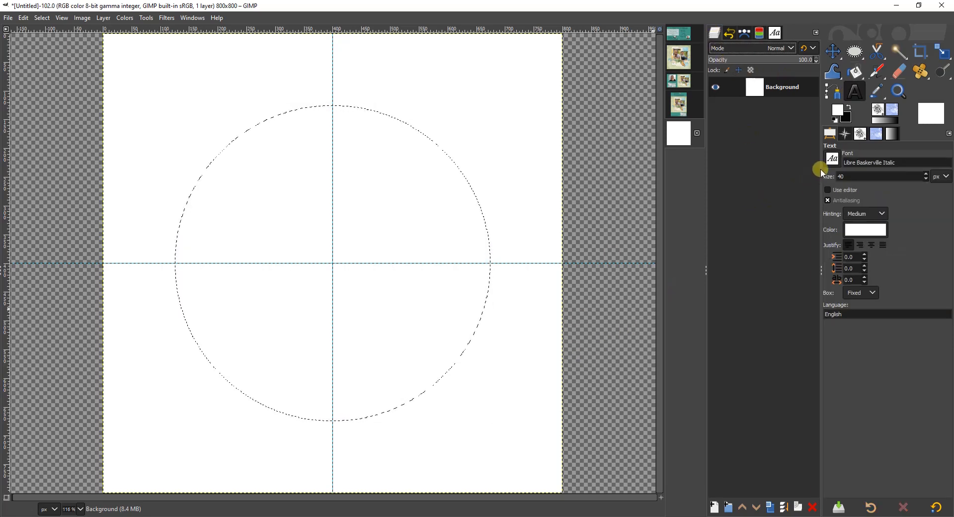
pyautogui.click(833, 159)
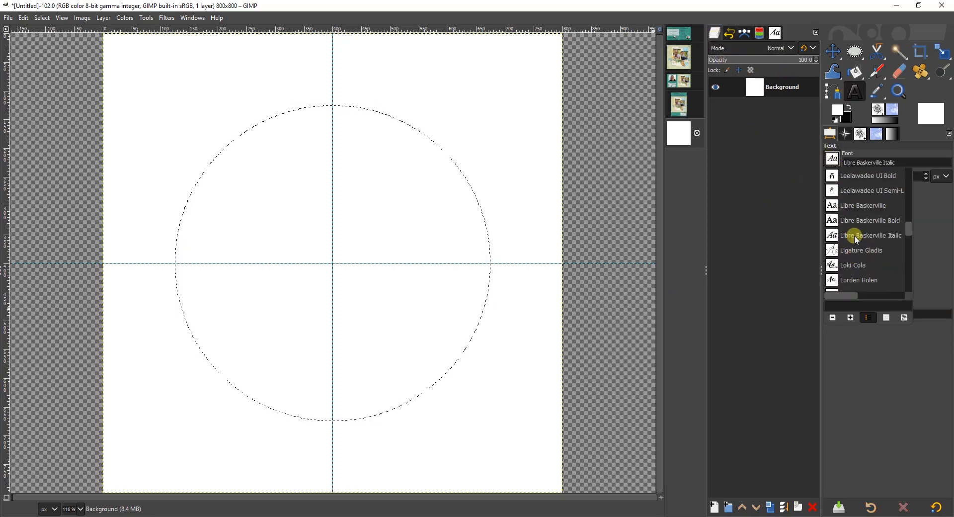
pyautogui.scroll(5, 856, 239)
pyautogui.scroll(8, 856, 239)
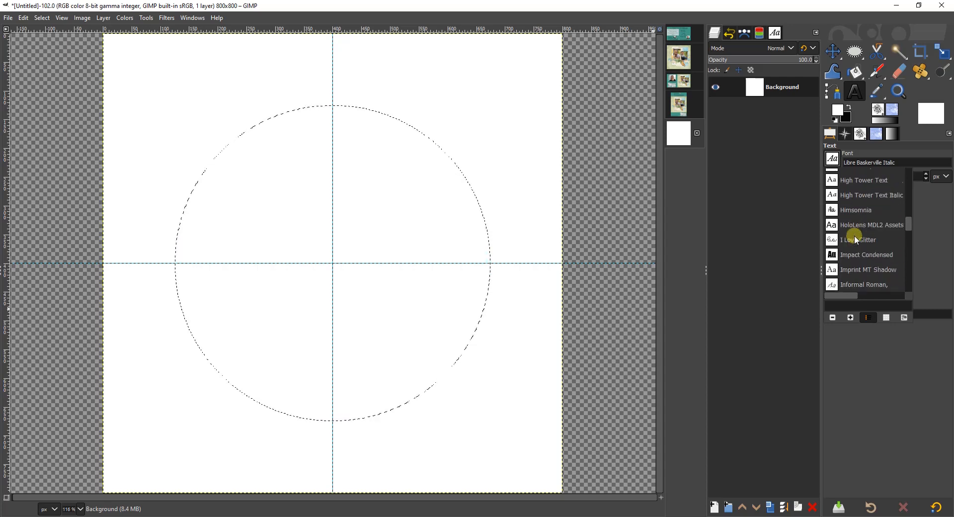
pyautogui.scroll(5, 856, 239)
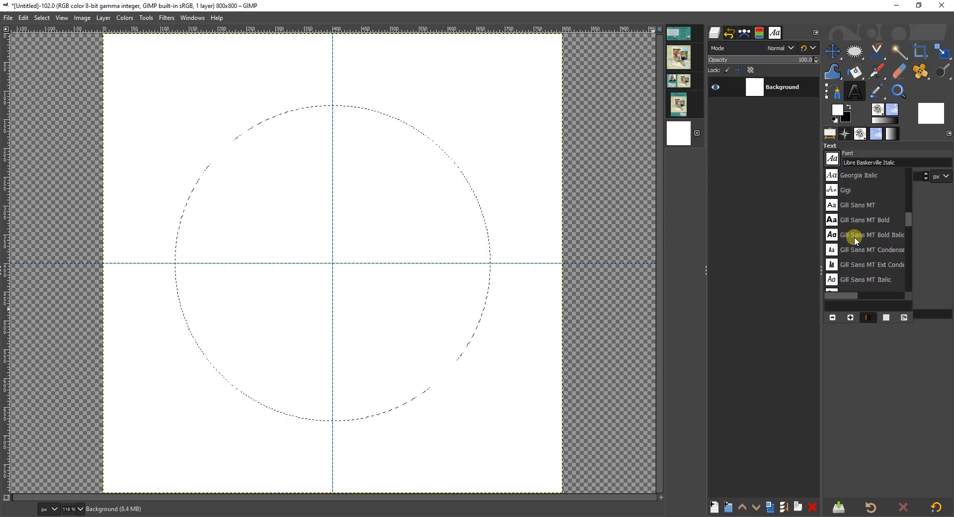
pyautogui.click(851, 215)
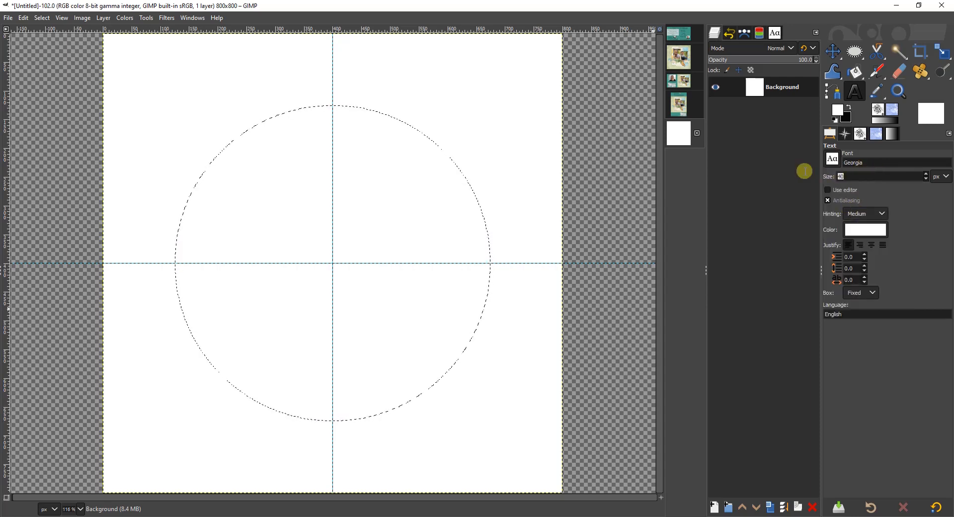
pyautogui.write('200')
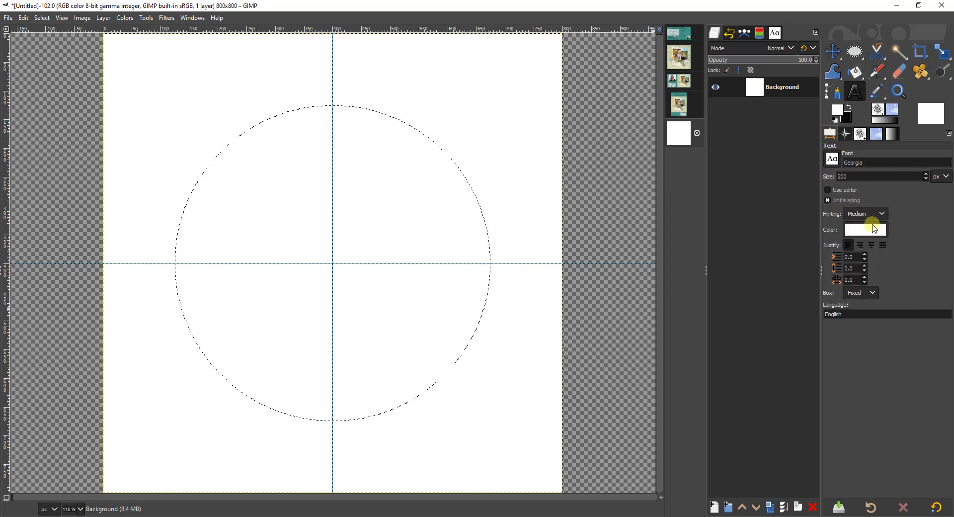
pyautogui.click(875, 229)
pyautogui.click(882, 281)
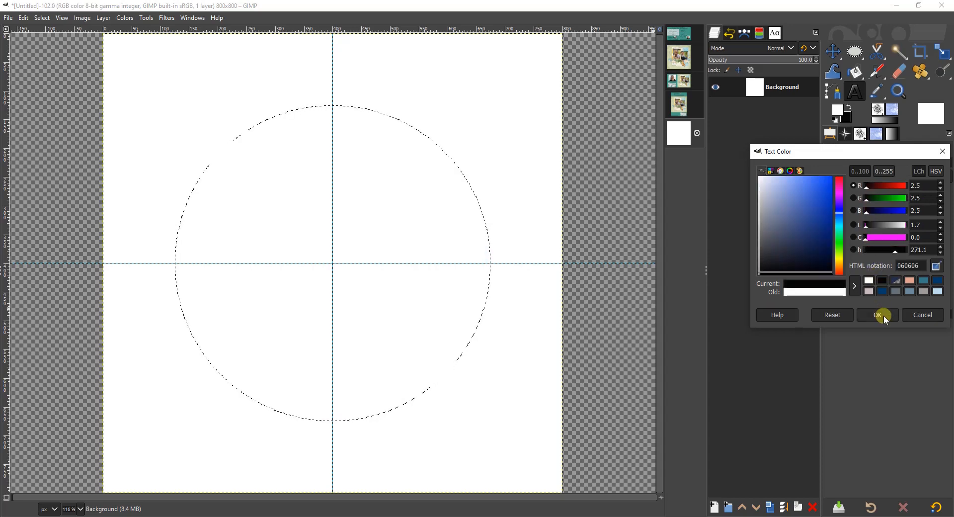
pyautogui.click(878, 315)
# Add the text "July" to the canvas and move it up inside the circle, near the guides' intersection
pyautogui.click(274, 362)
pyautogui.write('July')
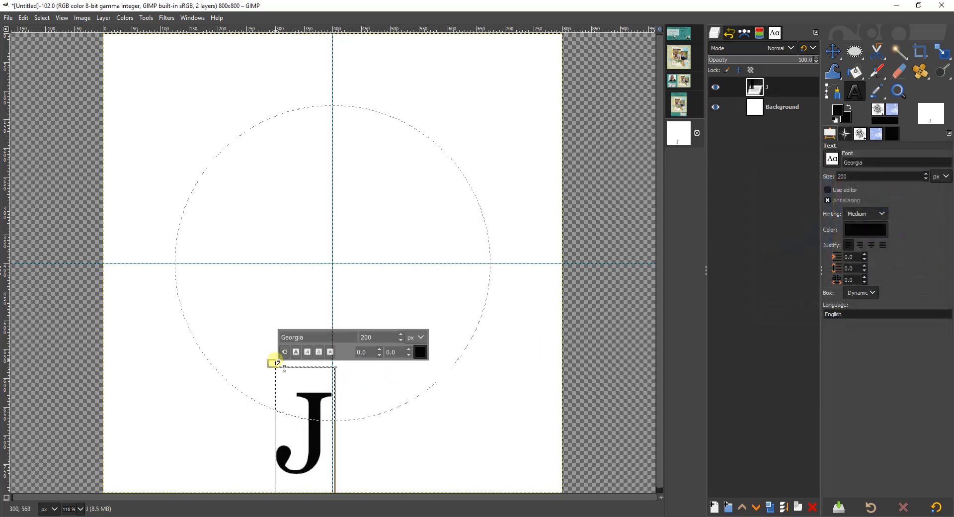
pyautogui.click(833, 50)
pyautogui.moveTo(419, 425); pyautogui.dragTo(384, 316)
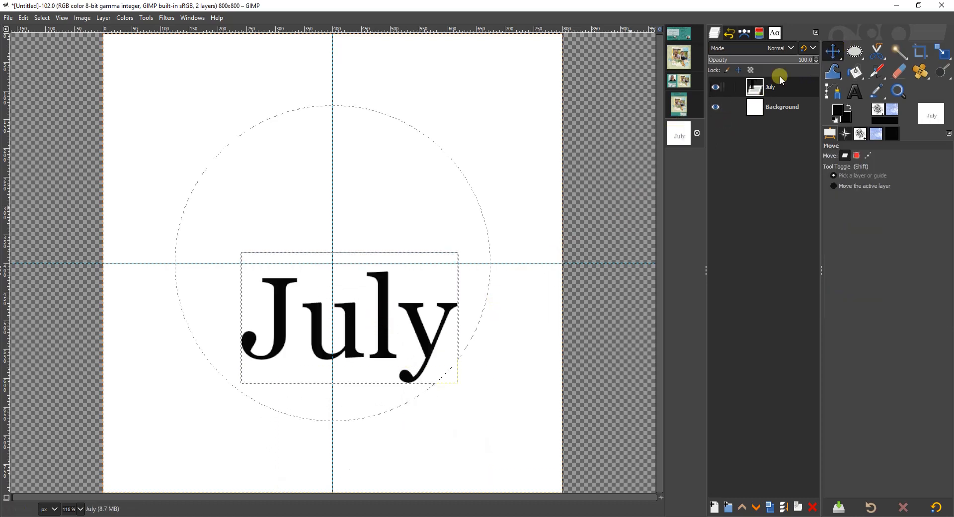
# Bend the July text along the circular path and check the new lettering path by switching its visibility off and on
pyautogui.rightClick(784, 88)
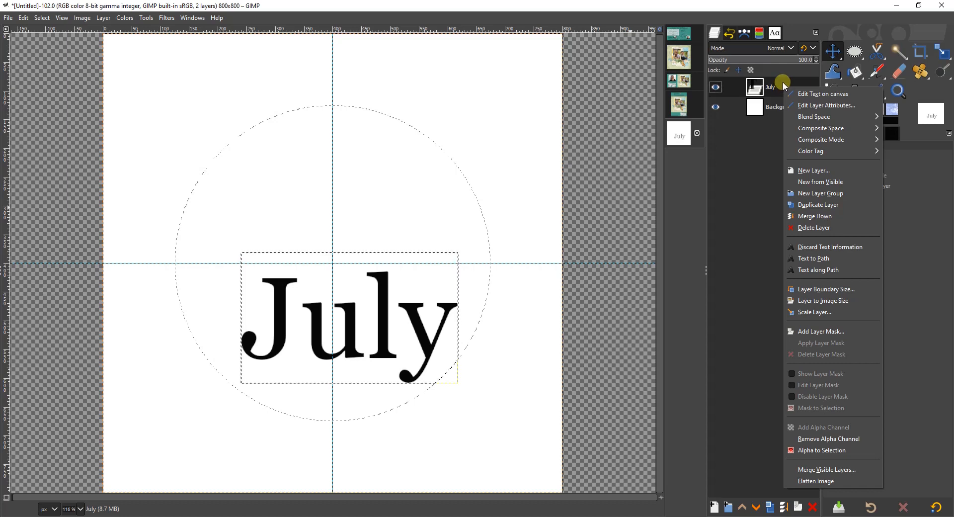
pyautogui.click(807, 271)
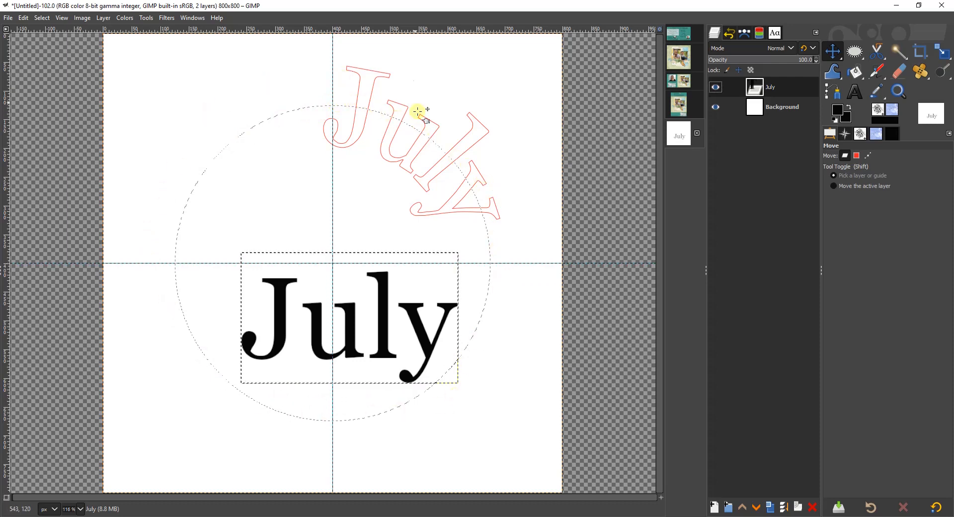
pyautogui.click(744, 33)
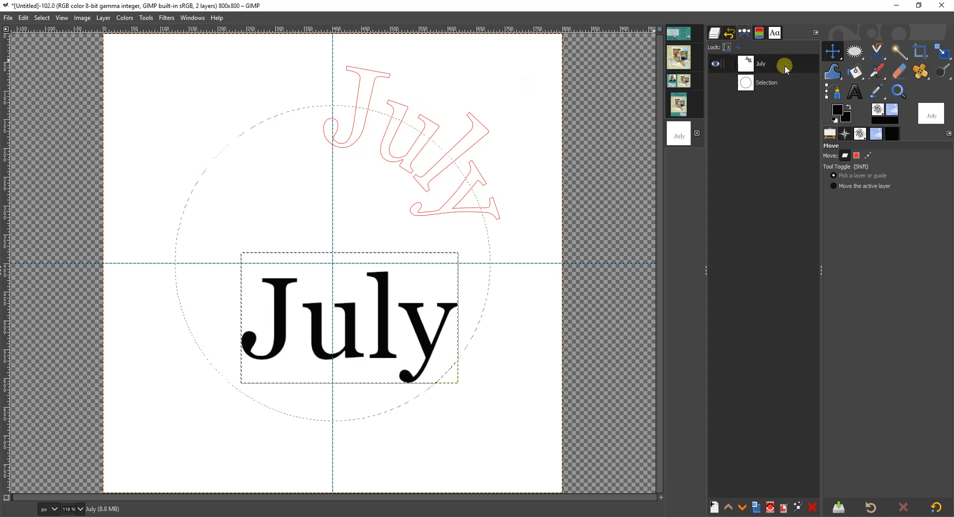
pyautogui.click(719, 66)
pyautogui.click(719, 67)
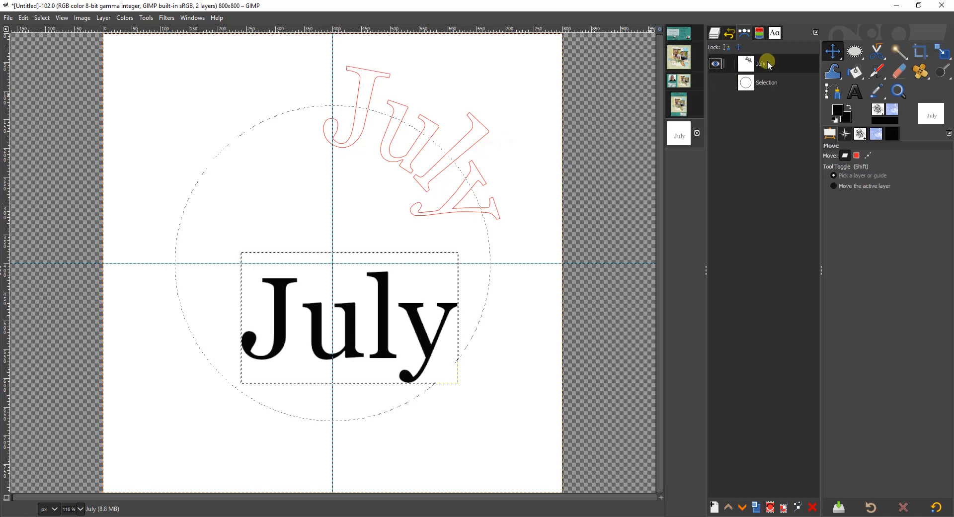
# Convert the curved July path to a selection, hide the path and return to the layers
pyautogui.click(771, 508)
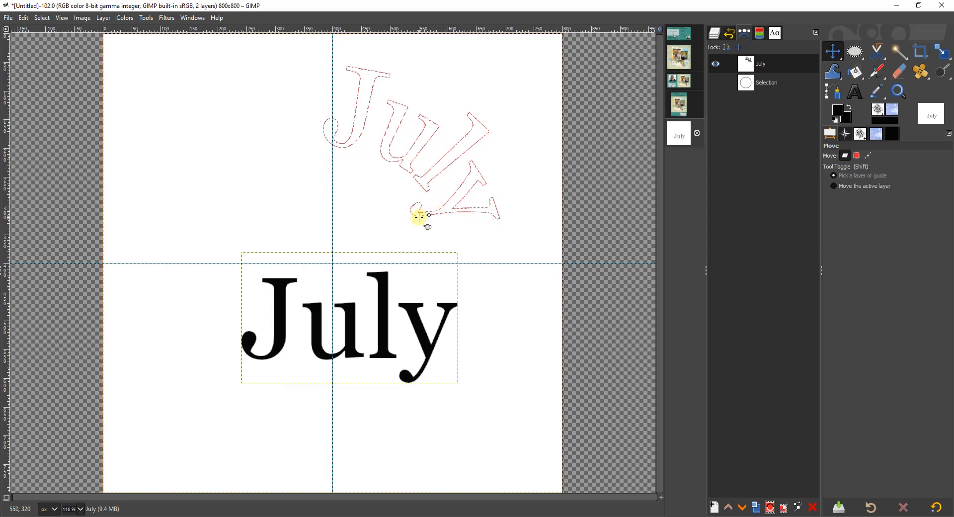
pyautogui.click(716, 64)
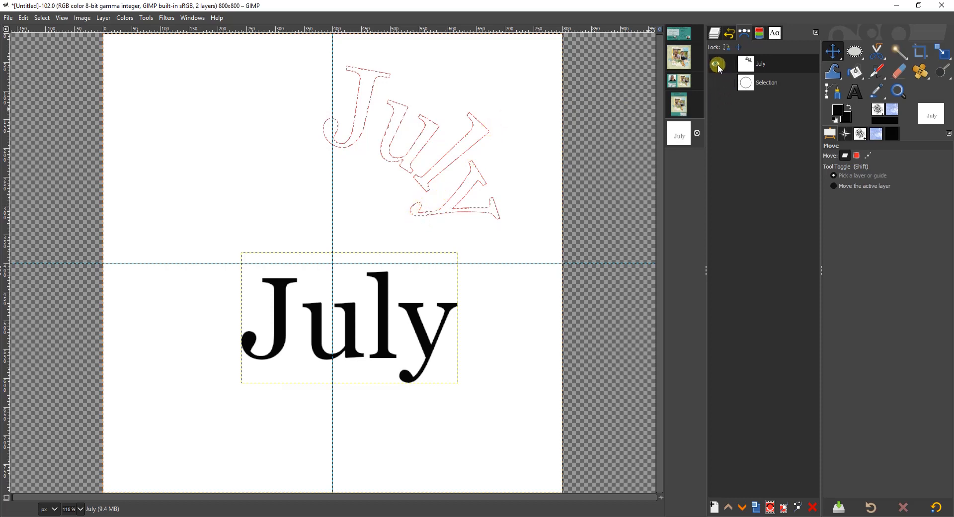
pyautogui.click(715, 35)
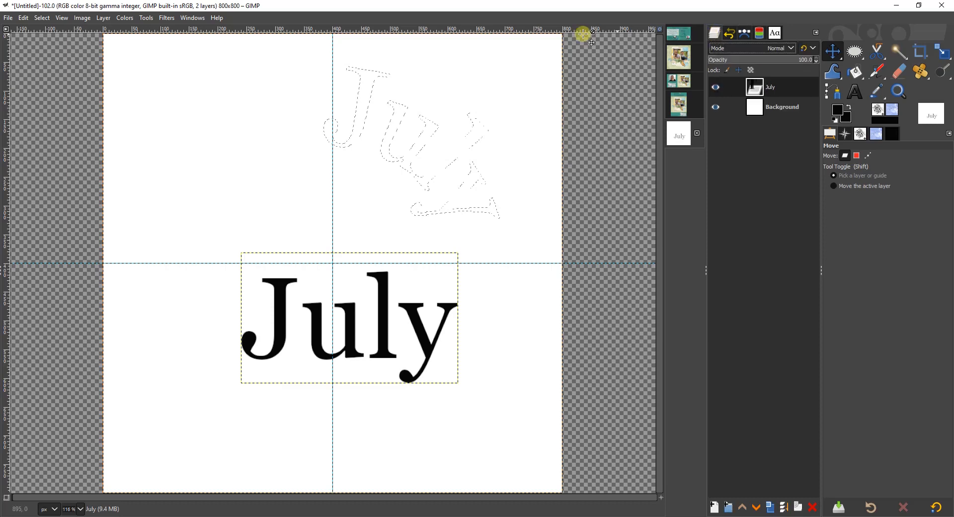
# Add a new transparent 800 × 800 px layer and hide the original July text layer
pyautogui.click(715, 506)
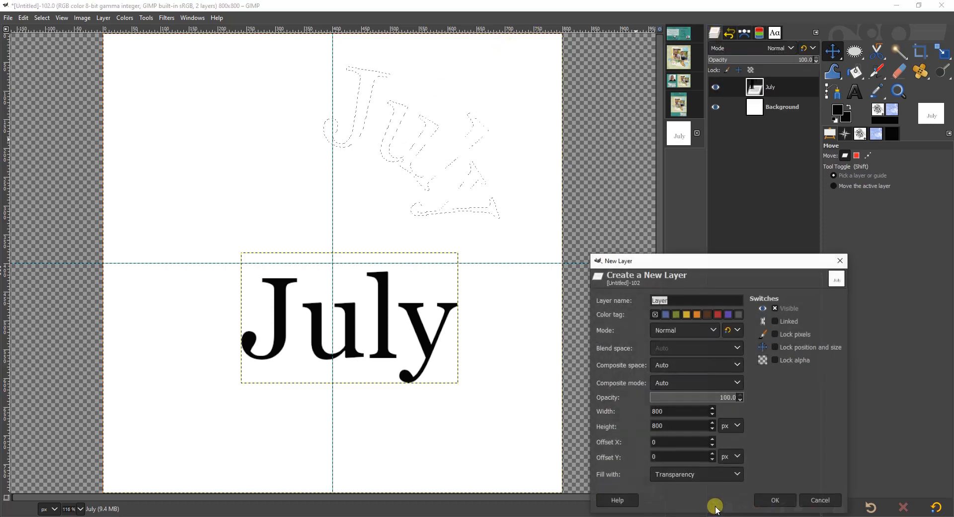
pyautogui.click(774, 500)
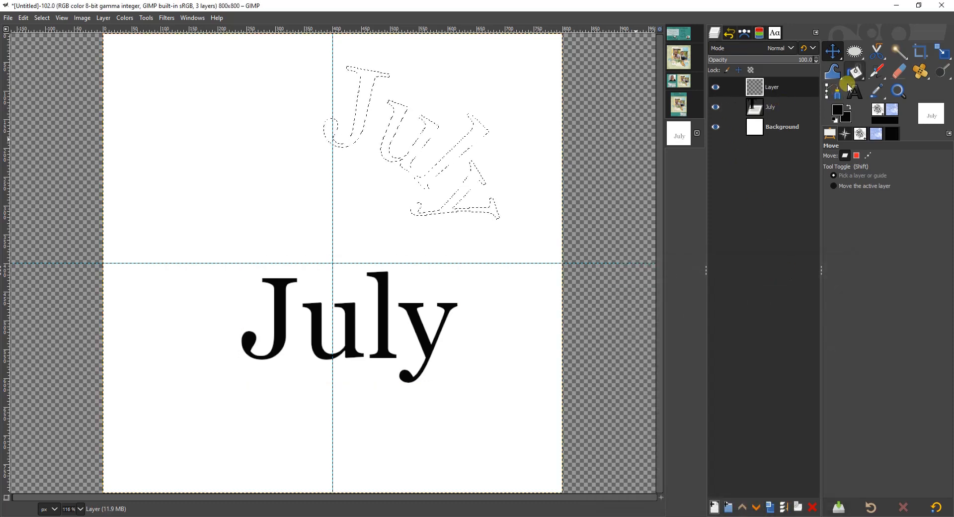
pyautogui.click(716, 106)
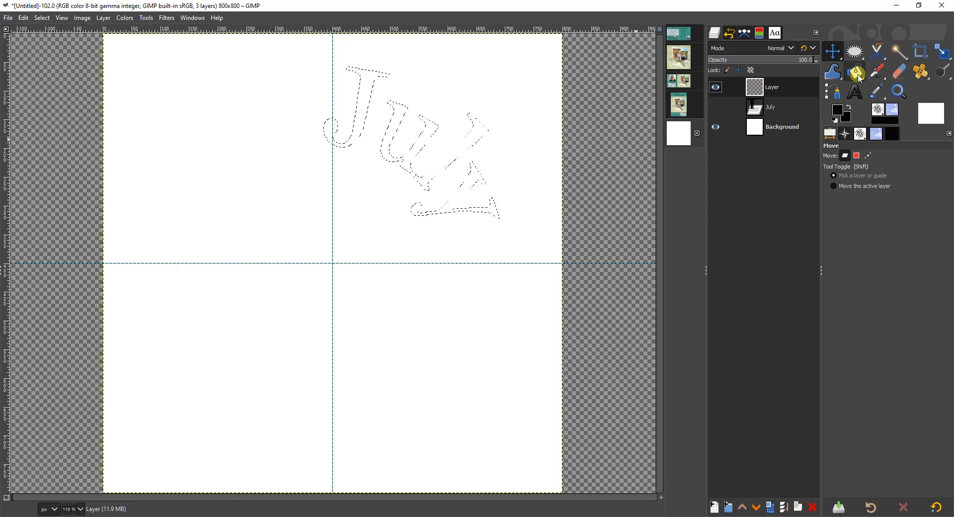
# Fill the curved July selection on the new layer with the black foreground color and clear the selection
pyautogui.click(857, 74)
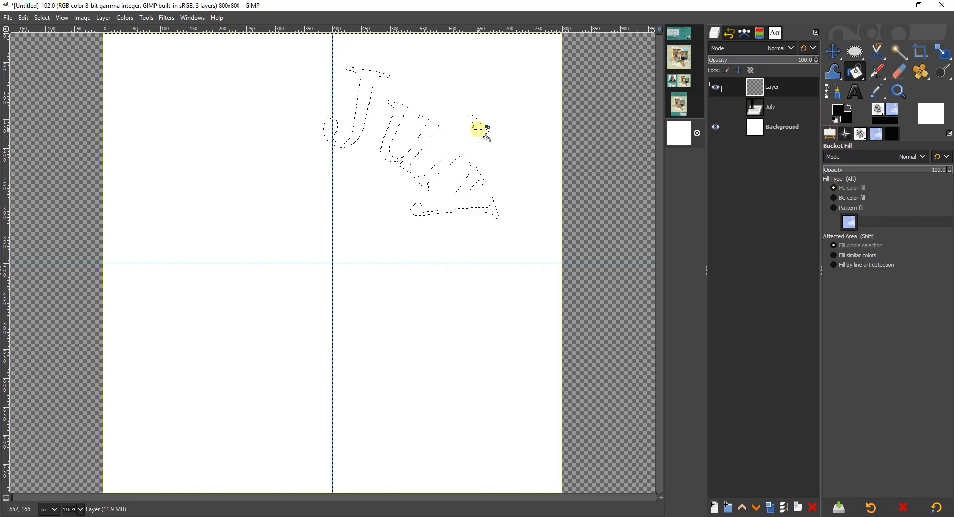
pyautogui.click(24, 18)
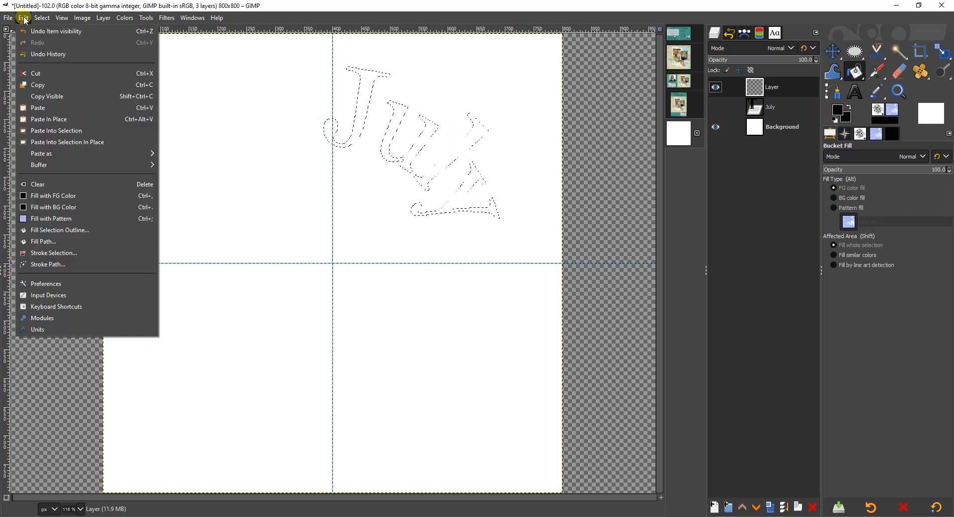
pyautogui.click(50, 198)
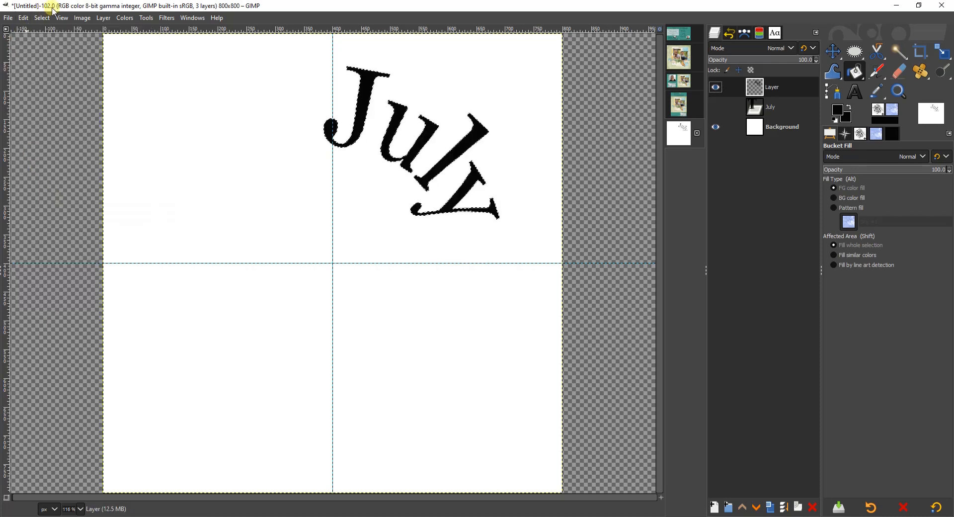
pyautogui.click(42, 18)
pyautogui.click(50, 40)
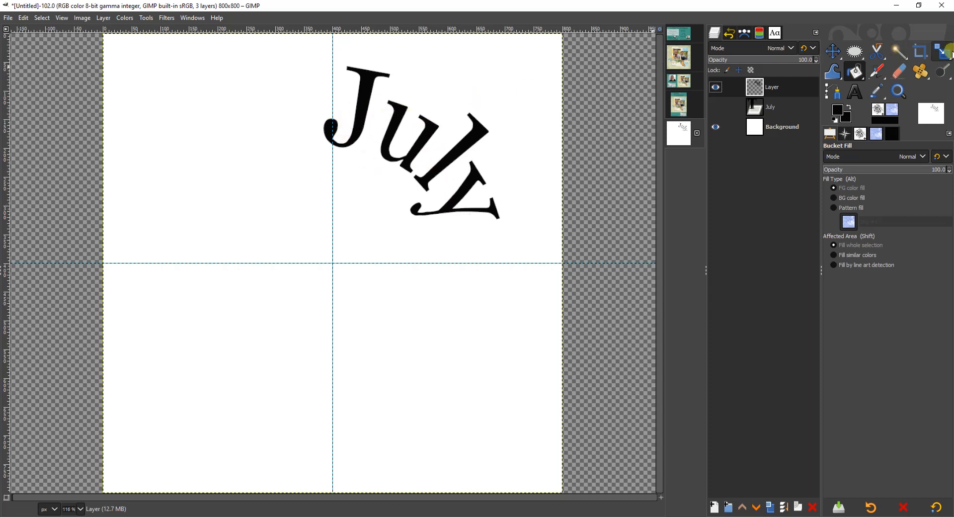
# Rotate the curved July layer by -37.14° about the canvas center and add a horizontal guide at about 200 px
pyautogui.moveTo(946, 56); pyautogui.dragTo(863, 77)
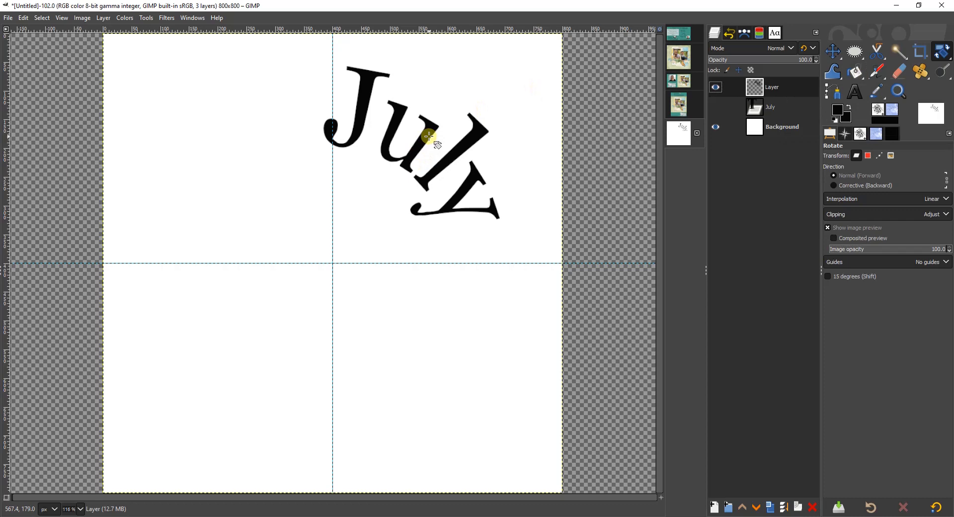
pyautogui.moveTo(429, 135); pyautogui.dragTo(332, 99)
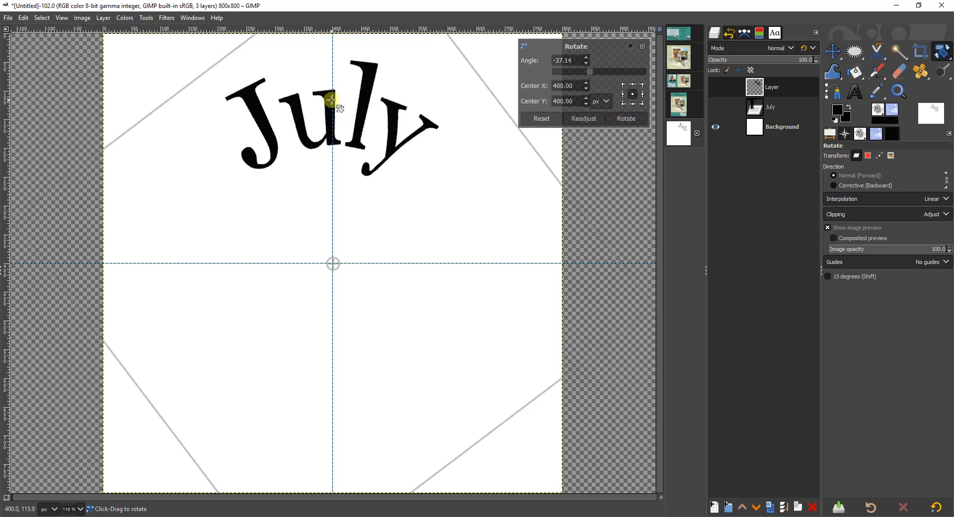
pyautogui.click(614, 117)
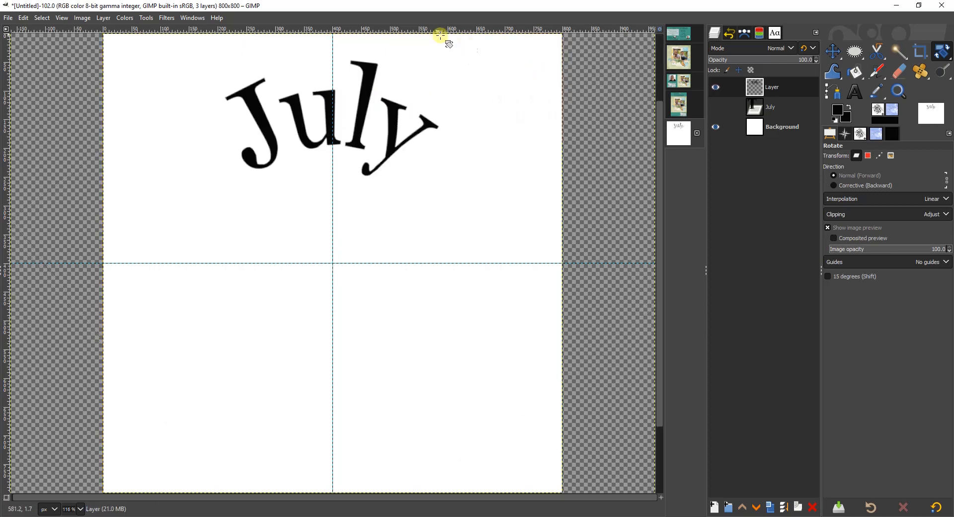
pyautogui.click(833, 51)
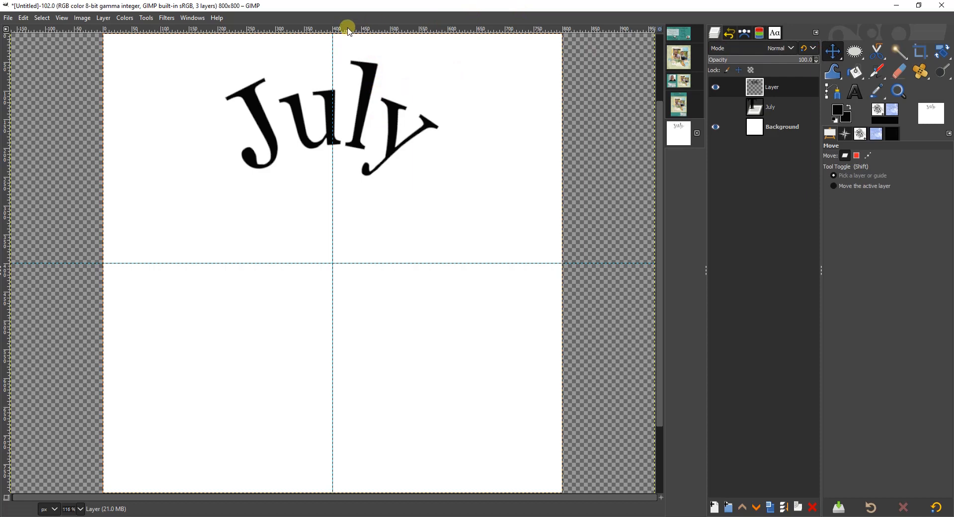
pyautogui.moveTo(352, 28); pyautogui.dragTo(348, 148)
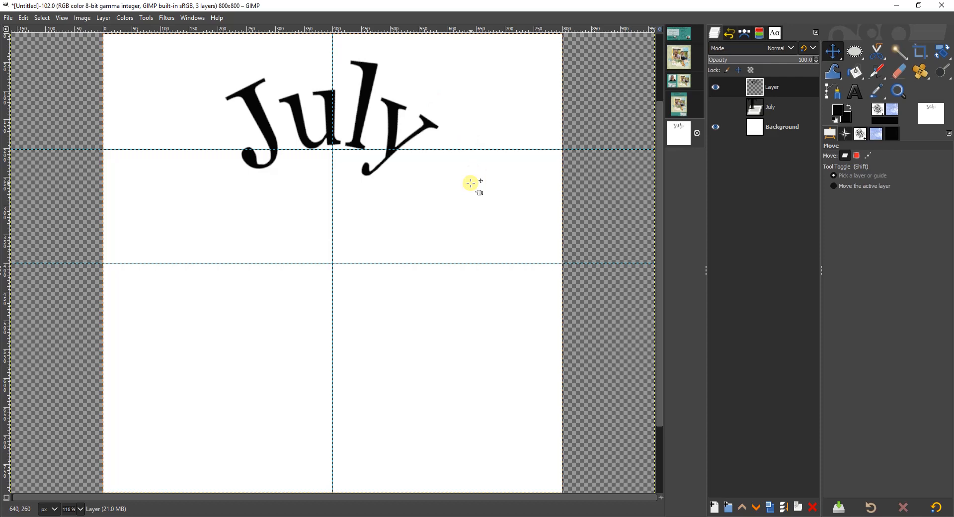
# Add the text "2020" in 200 px Georgia and move it just below the canvas center, centered on the vertical guide
pyautogui.click(857, 93)
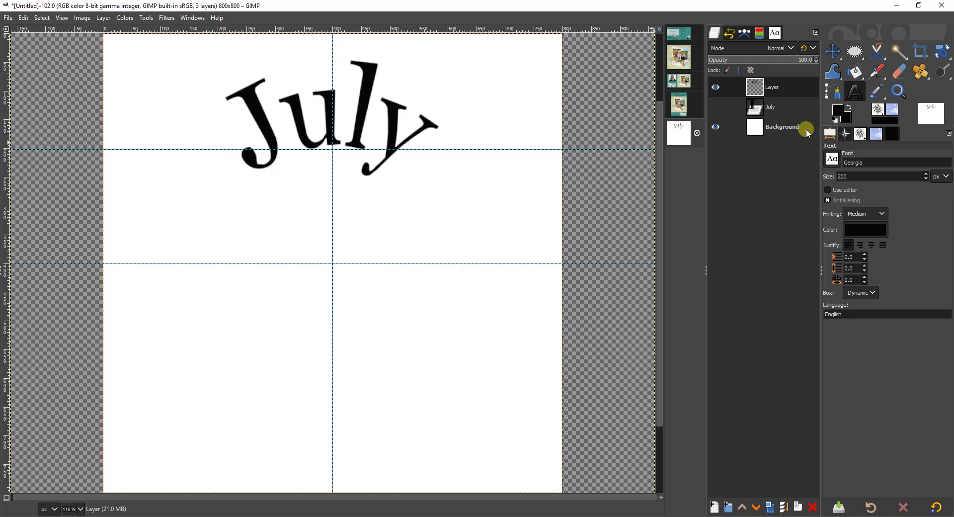
pyautogui.click(275, 362)
pyautogui.write('2020')
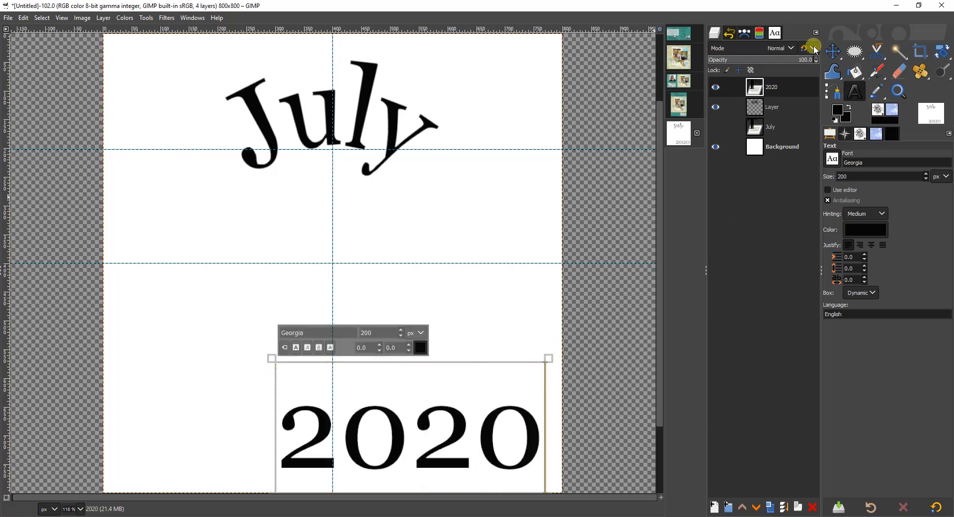
pyautogui.click(830, 50)
pyautogui.moveTo(456, 425); pyautogui.dragTo(397, 324)
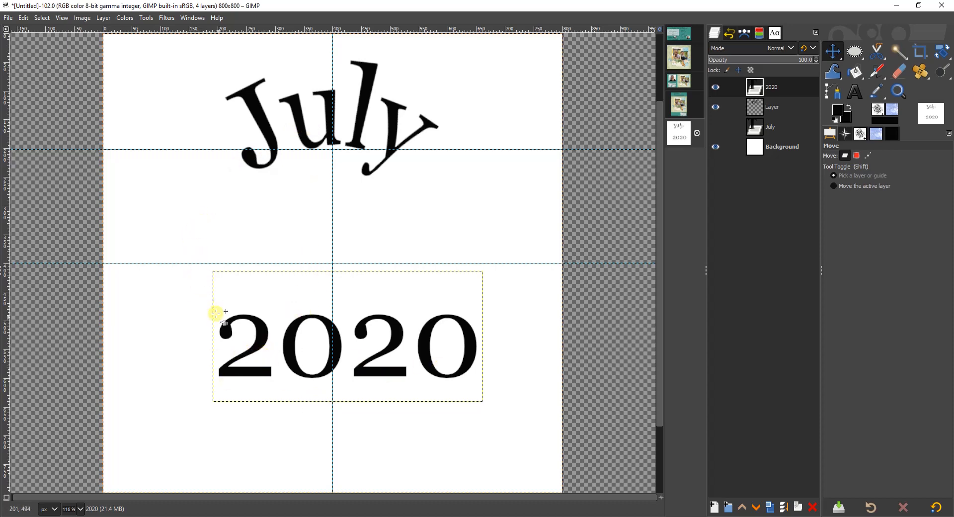
pyautogui.moveTo(269, 347); pyautogui.dragTo(279, 304)
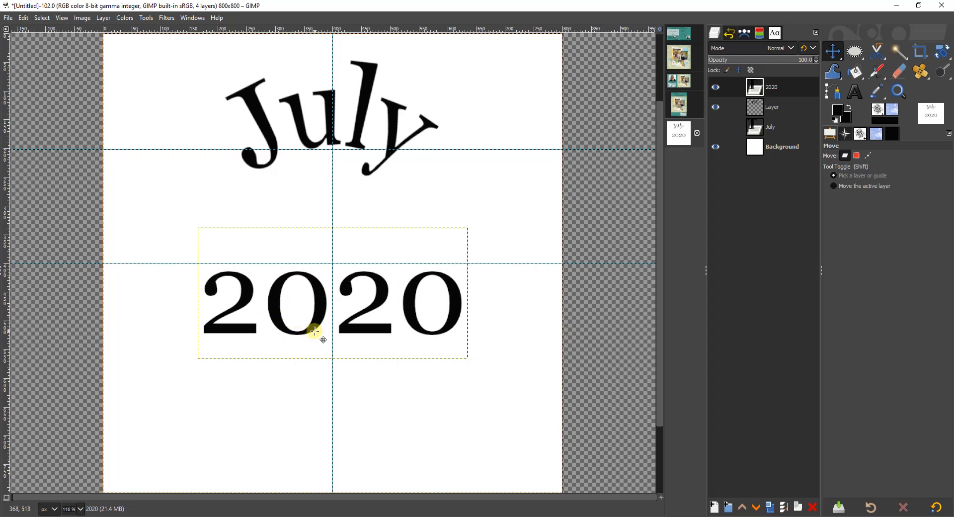
# Flip the circular path horizontally with the Flip tool set to transform paths, and return to the layers
pyautogui.click(747, 33)
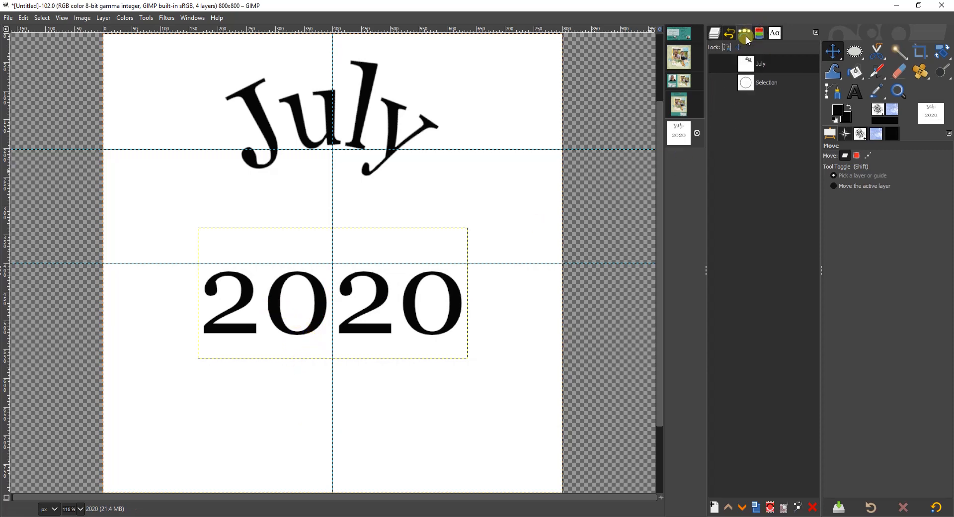
pyautogui.click(767, 82)
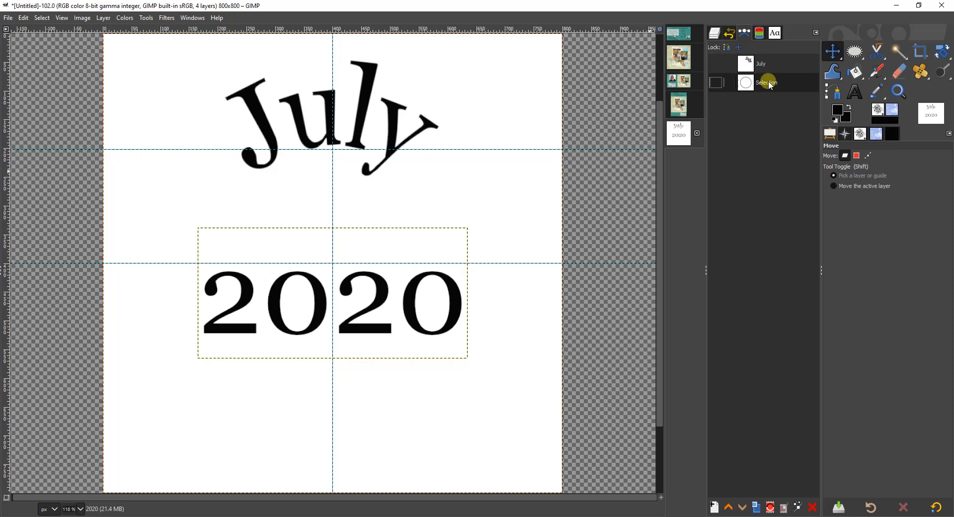
pyautogui.click(943, 51)
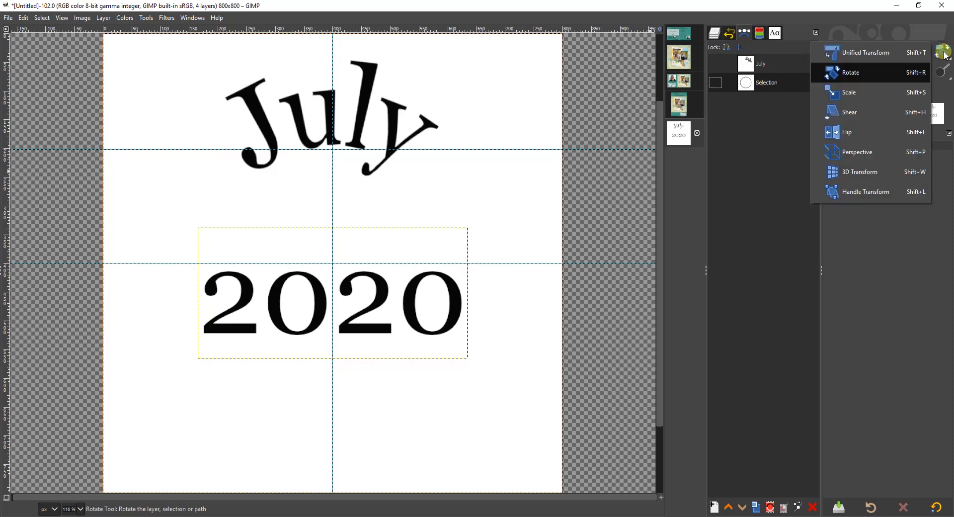
pyautogui.click(847, 132)
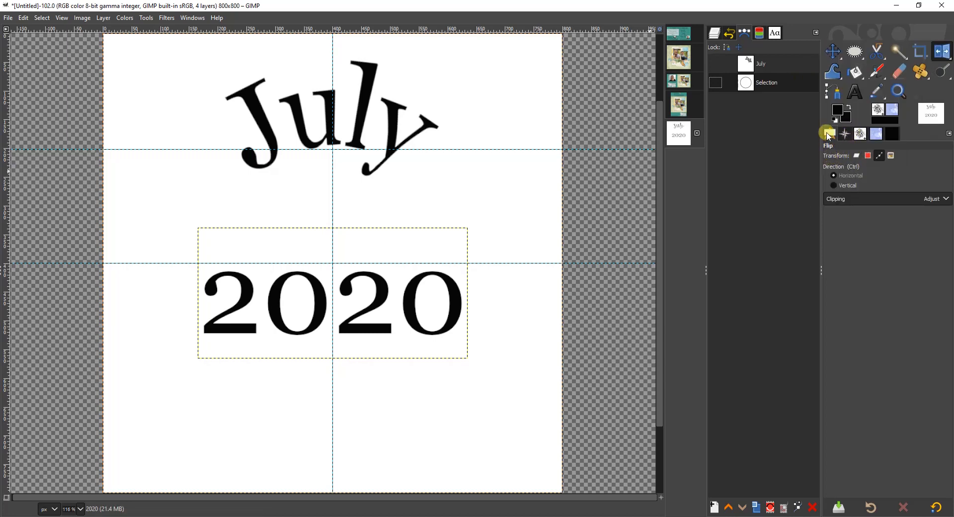
pyautogui.click(880, 156)
pyautogui.click(714, 34)
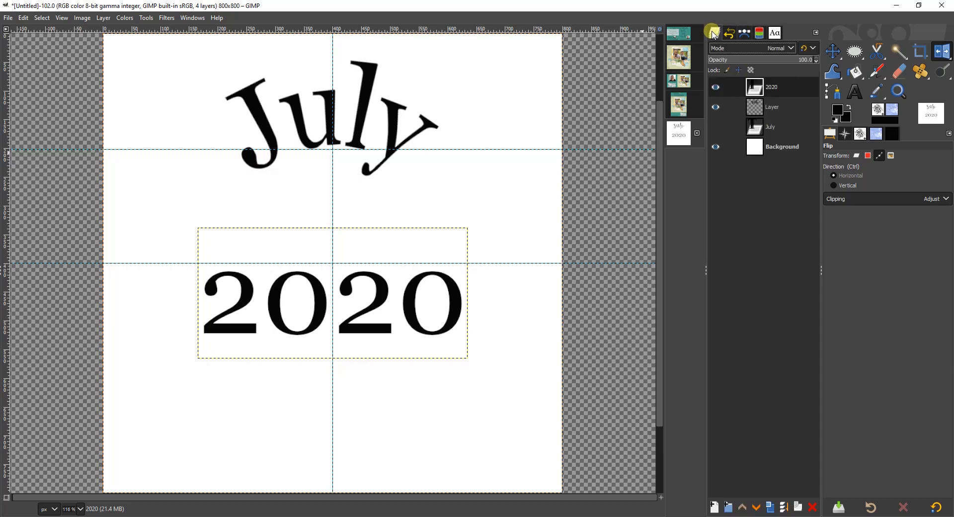
# Bend the 2020 text along the flipped circular path and hide the original 2020 text layer
pyautogui.rightClick(783, 86)
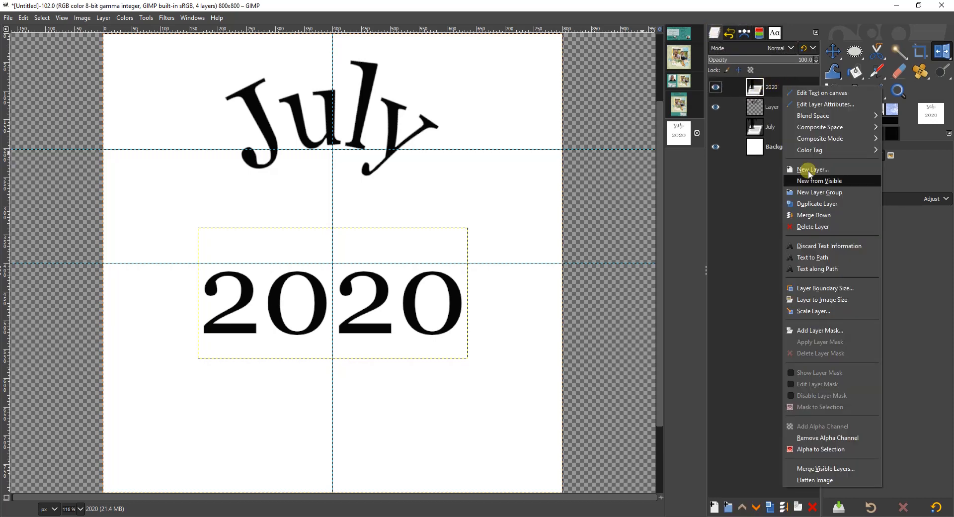
pyautogui.click(812, 268)
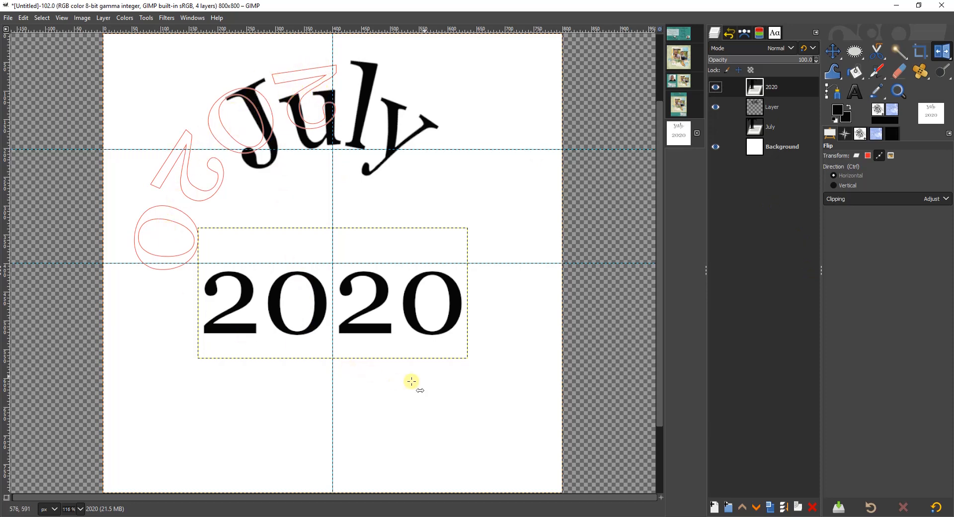
pyautogui.click(716, 88)
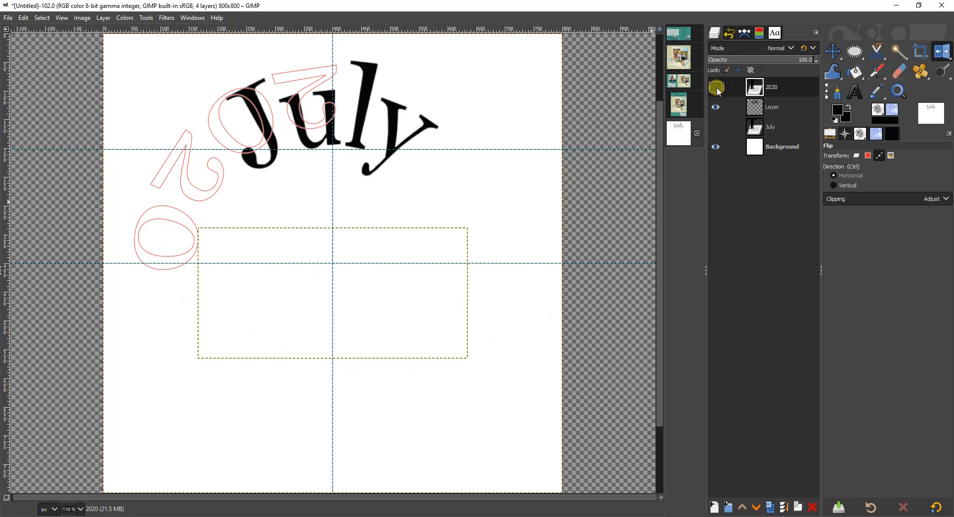
# Convert the curved 2020 path to a selection and fill it with the black foreground color on a new transparent layer
pyautogui.click(747, 32)
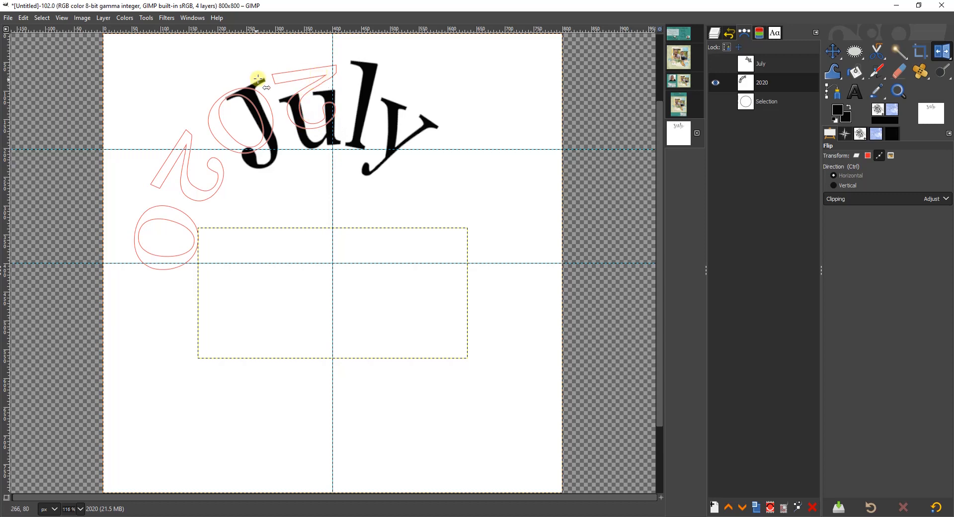
pyautogui.click(770, 507)
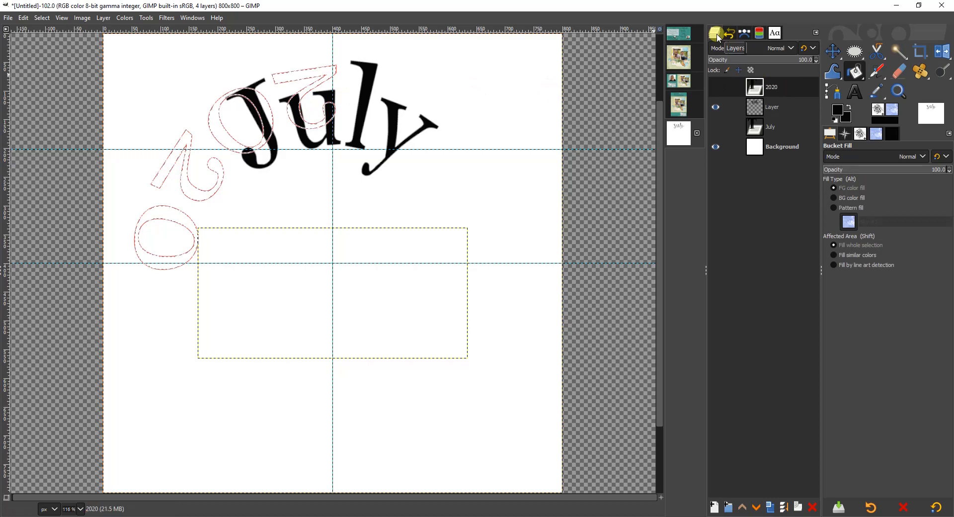
pyautogui.click(715, 507)
pyautogui.click(776, 502)
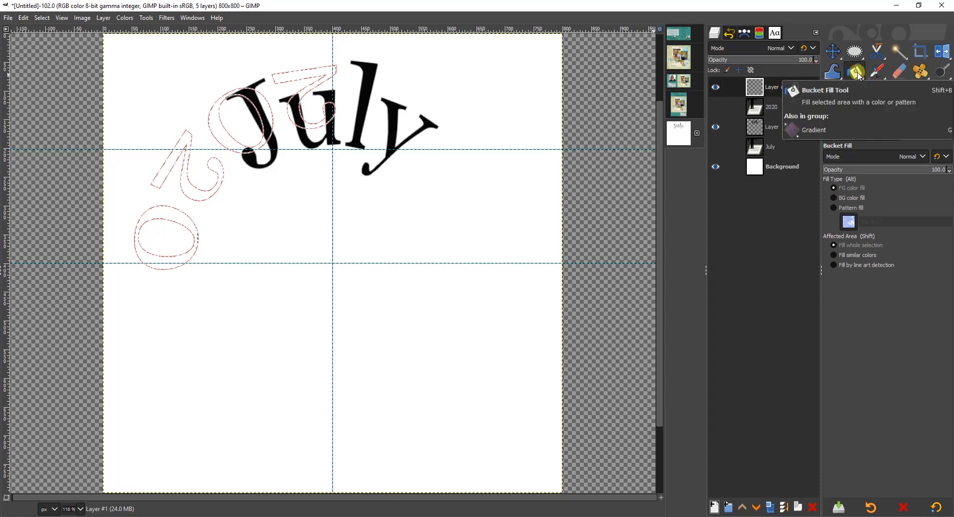
pyautogui.click(225, 135)
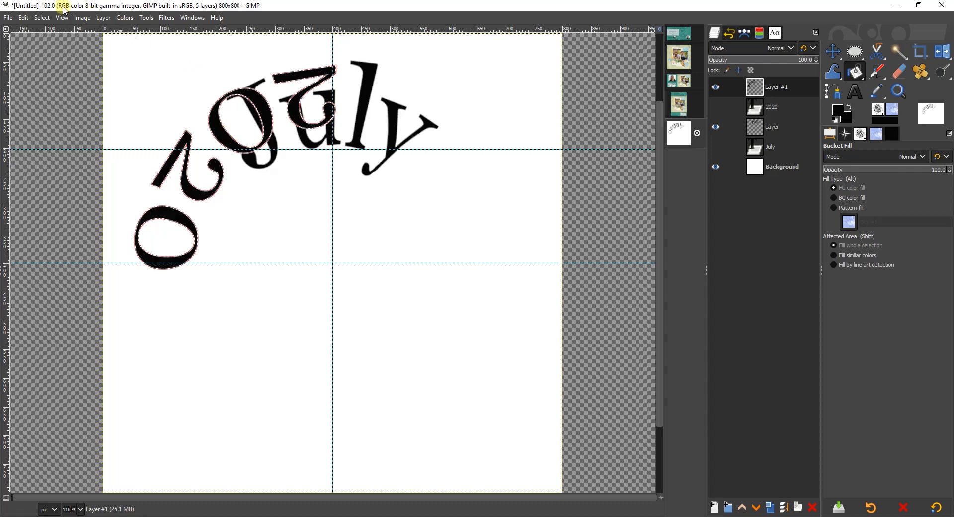
# Clear the selection and hide the curved 2020 path
pyautogui.click(42, 17)
pyautogui.click(52, 43)
pyautogui.click(745, 32)
pyautogui.click(722, 85)
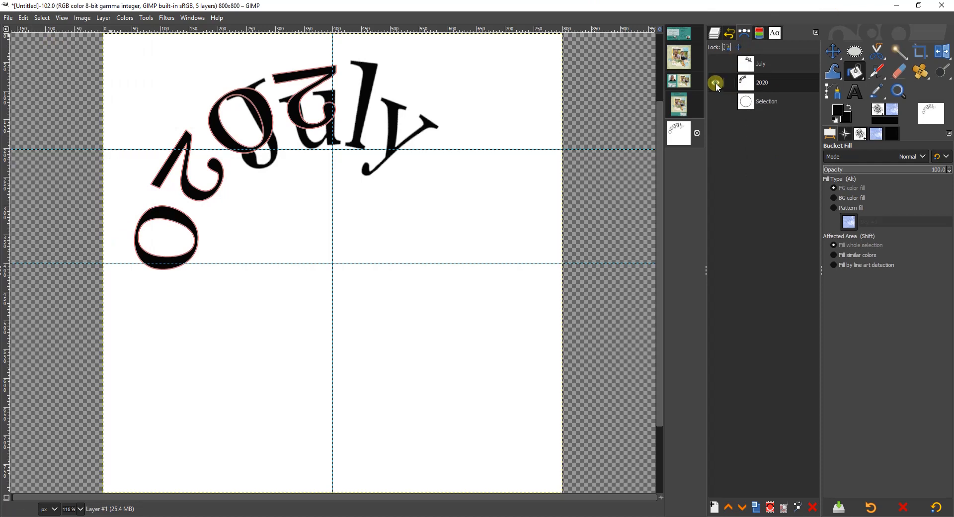
pyautogui.click(719, 83)
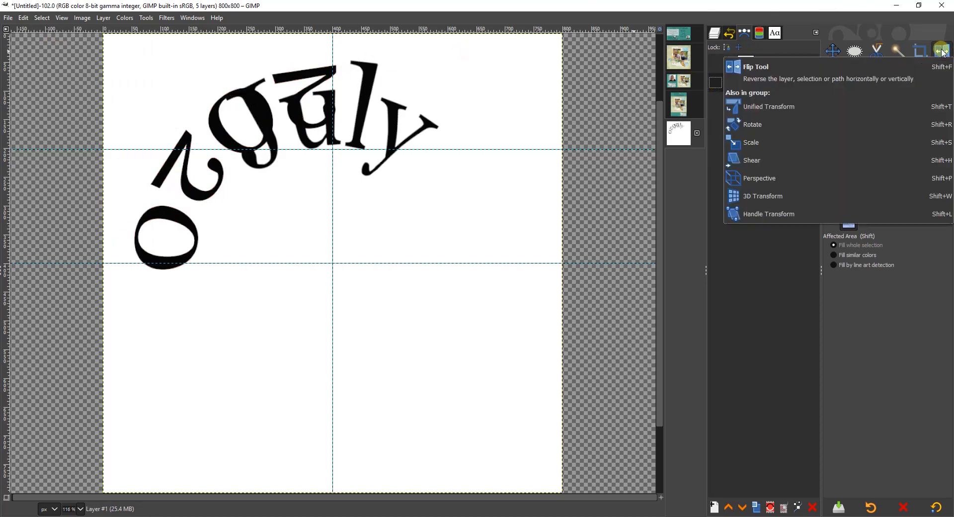
# Rotate the filled 2020 layer by about -134.66° around the canvas center and move the upper horizontal guide down to the top of 2020
pyautogui.moveTo(943, 52); pyautogui.dragTo(858, 69)
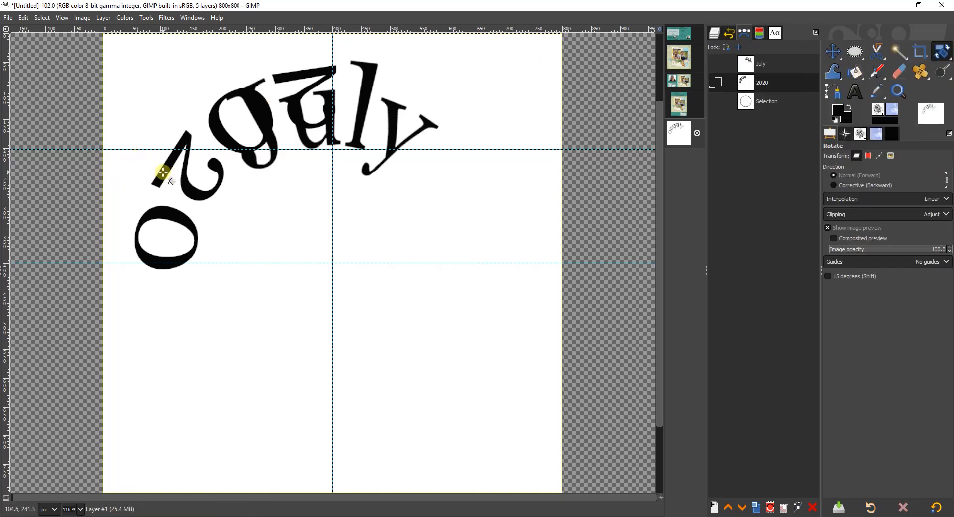
pyautogui.click(714, 34)
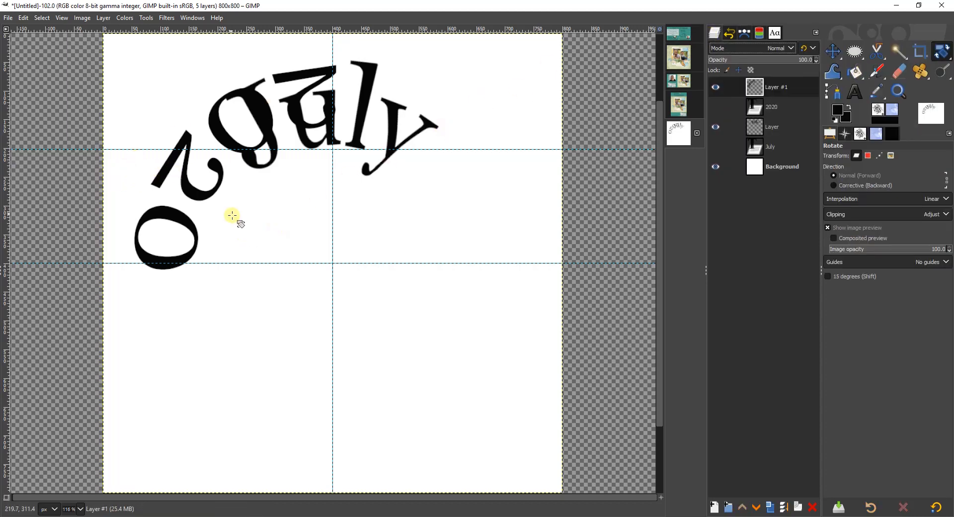
pyautogui.moveTo(153, 166); pyautogui.dragTo(372, 388)
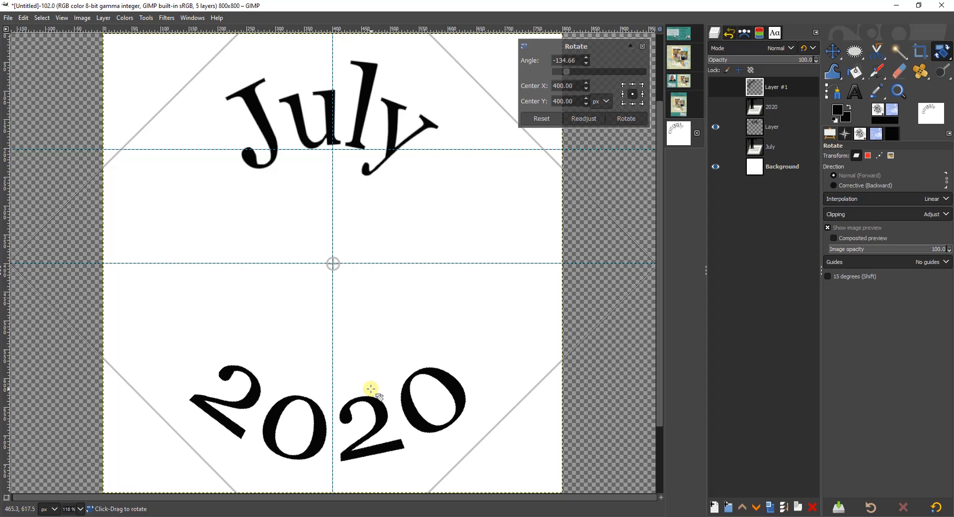
pyautogui.click(619, 119)
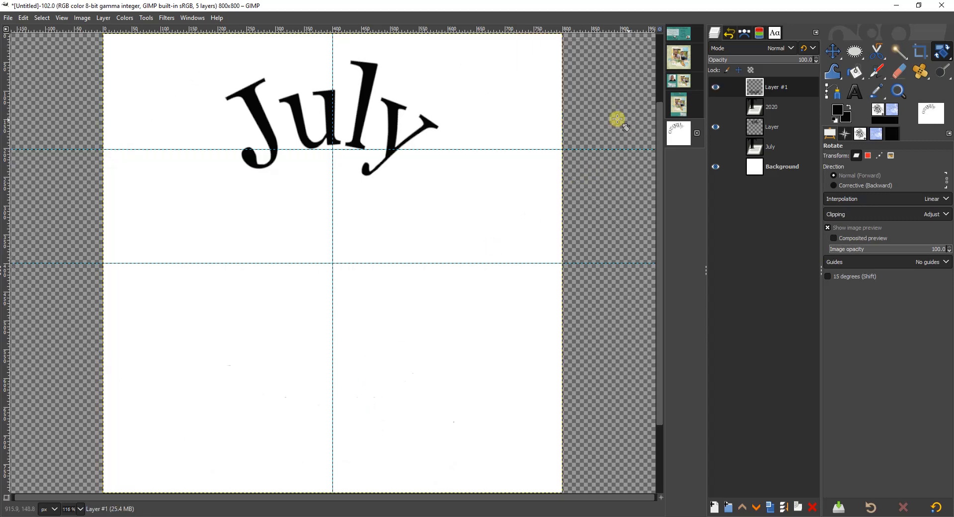
pyautogui.click(833, 51)
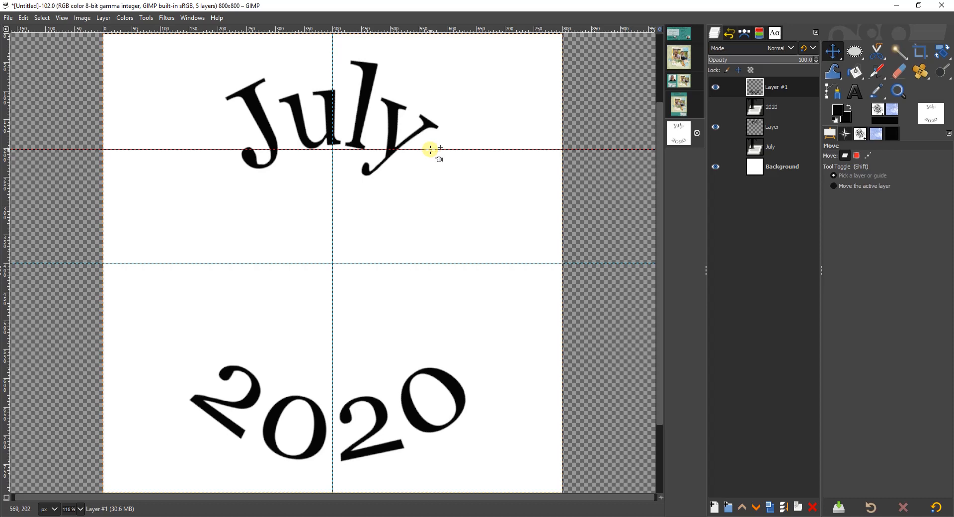
pyautogui.moveTo(431, 149); pyautogui.dragTo(439, 365)
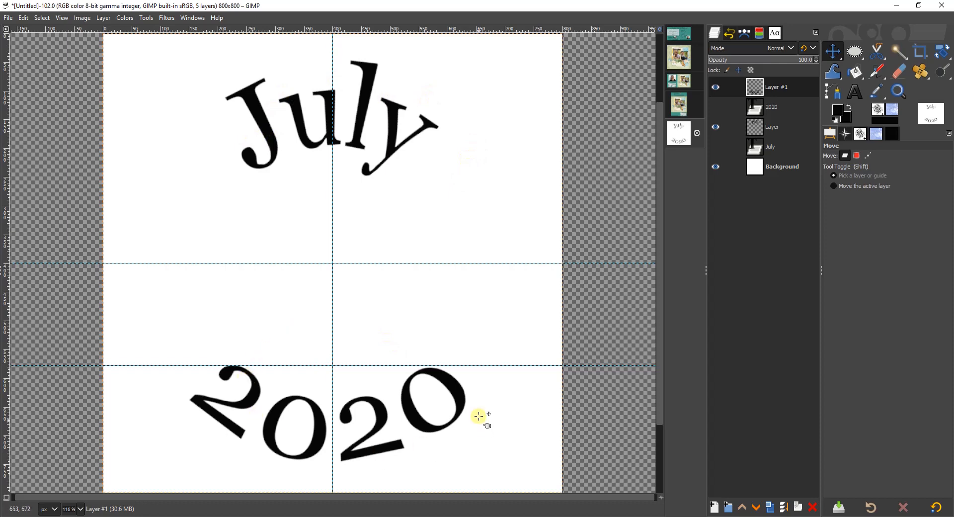
# Add the text "29" in 250 px Georgia and move it to the middle of the canvas, centered on the vertical guide
pyautogui.click(855, 91)
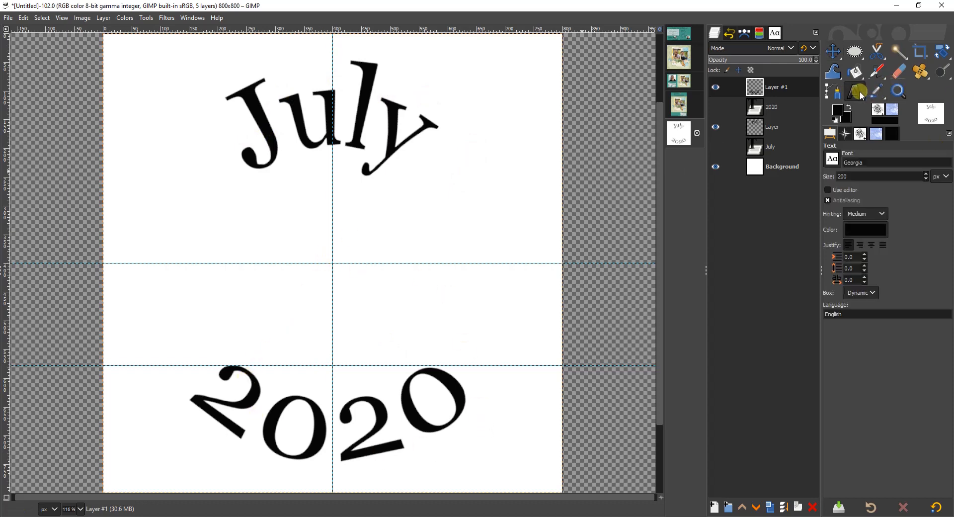
pyautogui.click(312, 253)
pyautogui.write('29')
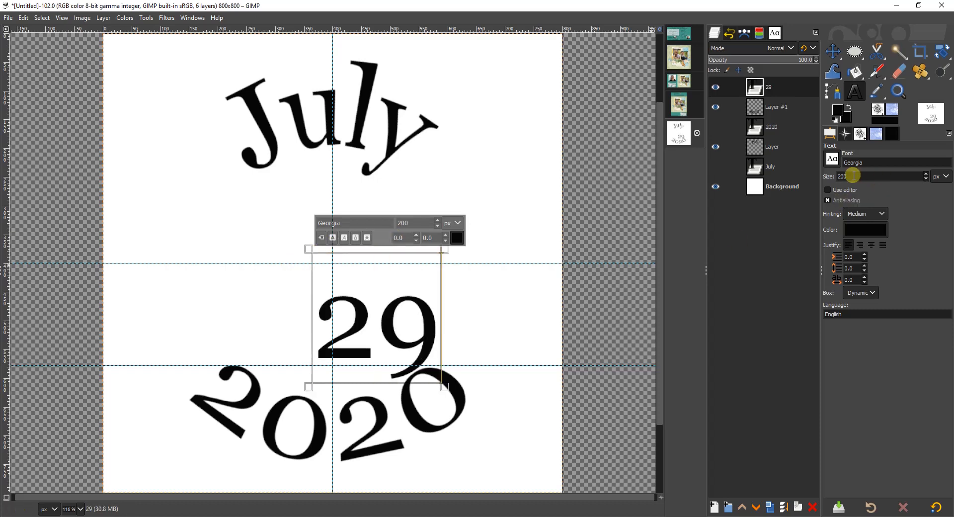
pyautogui.moveTo(851, 176); pyautogui.dragTo(818, 176)
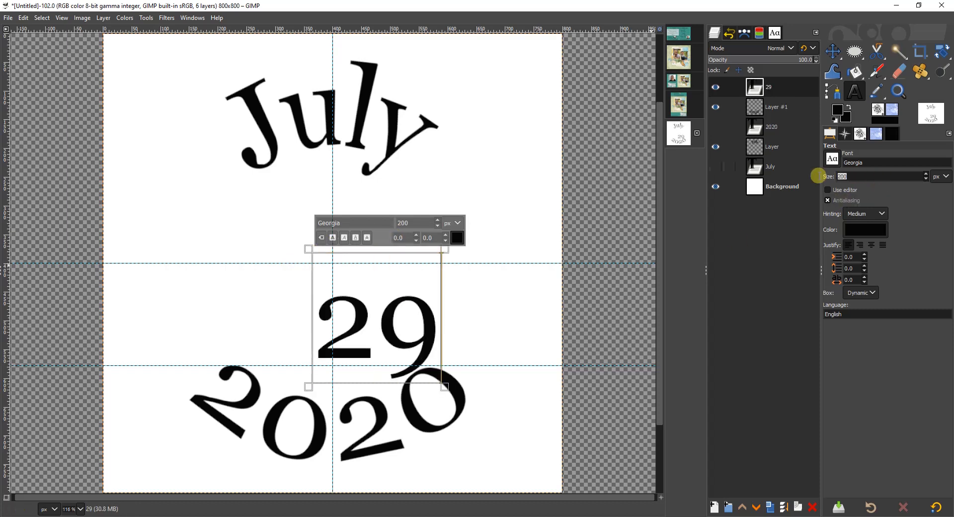
pyautogui.write('250')
pyautogui.press('Return')
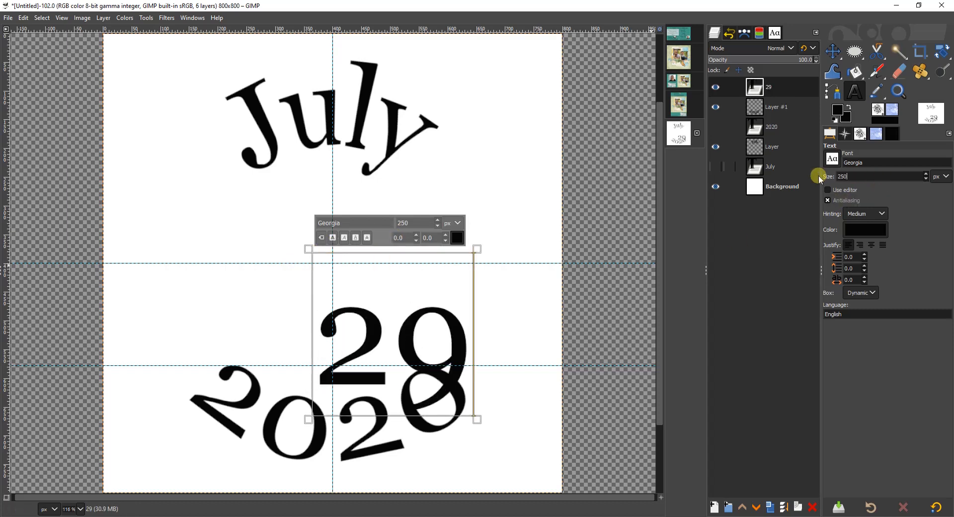
pyautogui.click(833, 51)
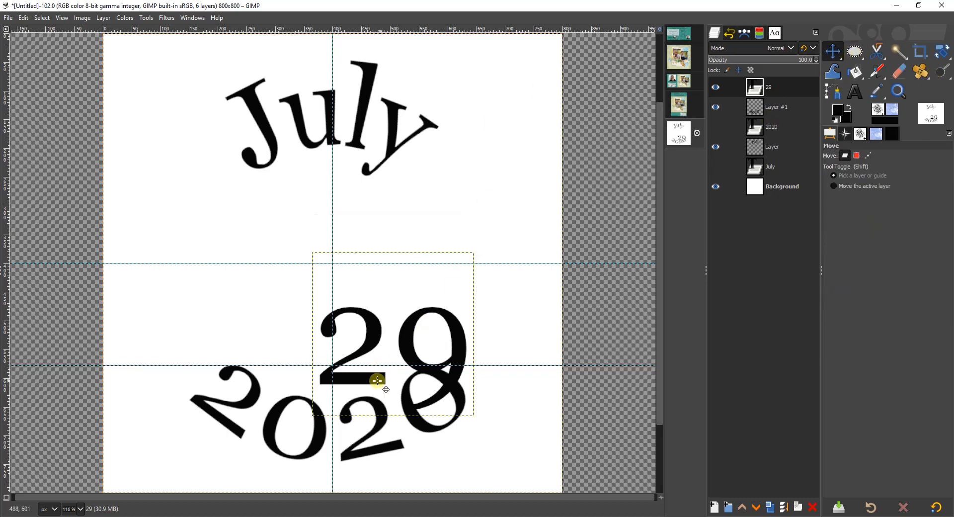
pyautogui.moveTo(409, 335); pyautogui.dragTo(348, 244)
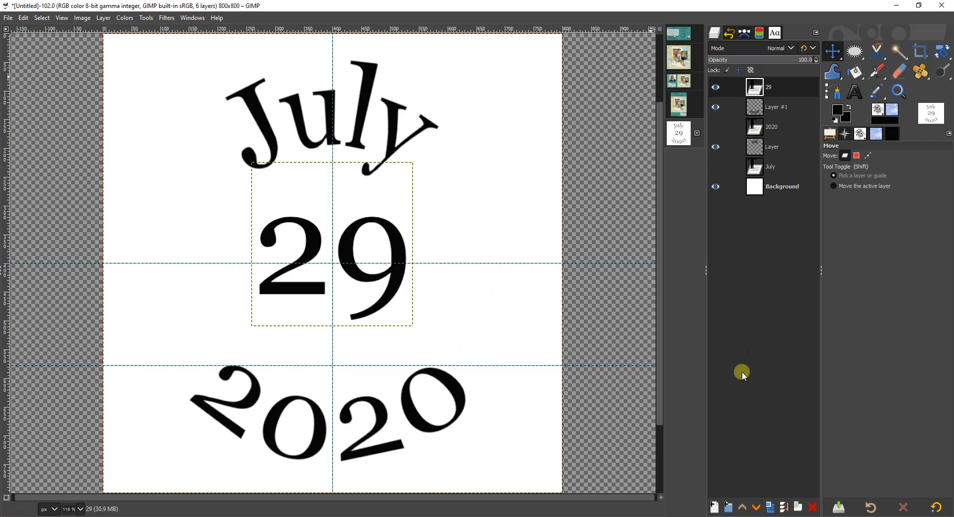
# Create a new 800 × 800 px transparent layer and make a 600 × 600 px circular selection centered on the canvas
pyautogui.click(714, 507)
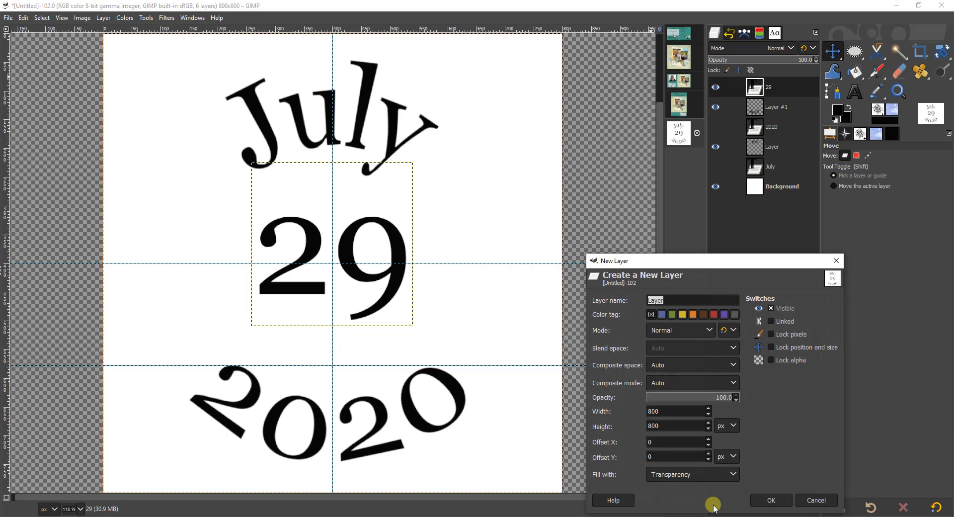
pyautogui.click(771, 500)
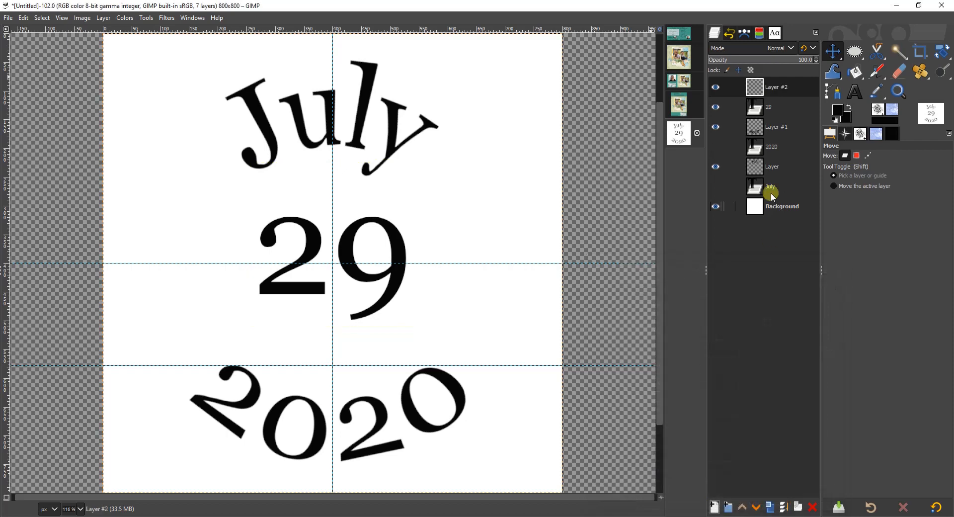
pyautogui.click(855, 52)
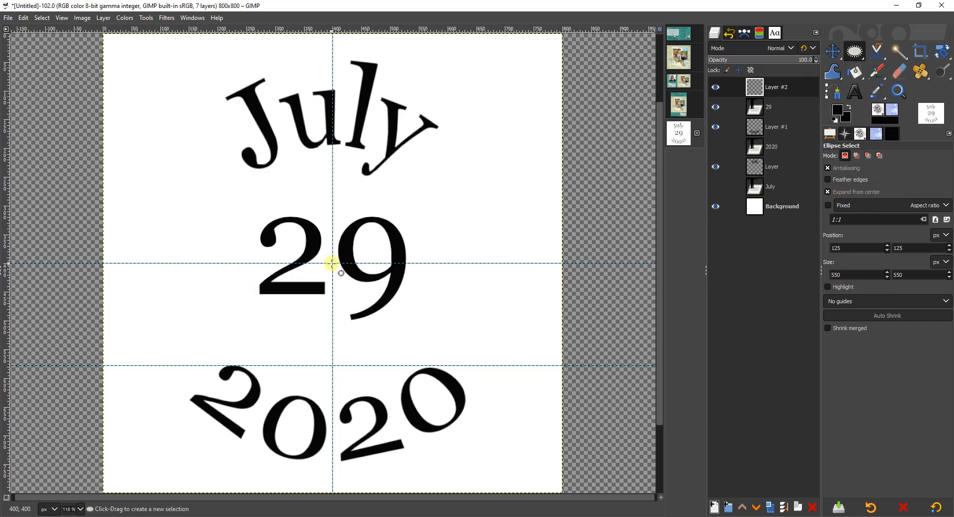
pyautogui.moveTo(332, 263); pyautogui.dragTo(521, 428)
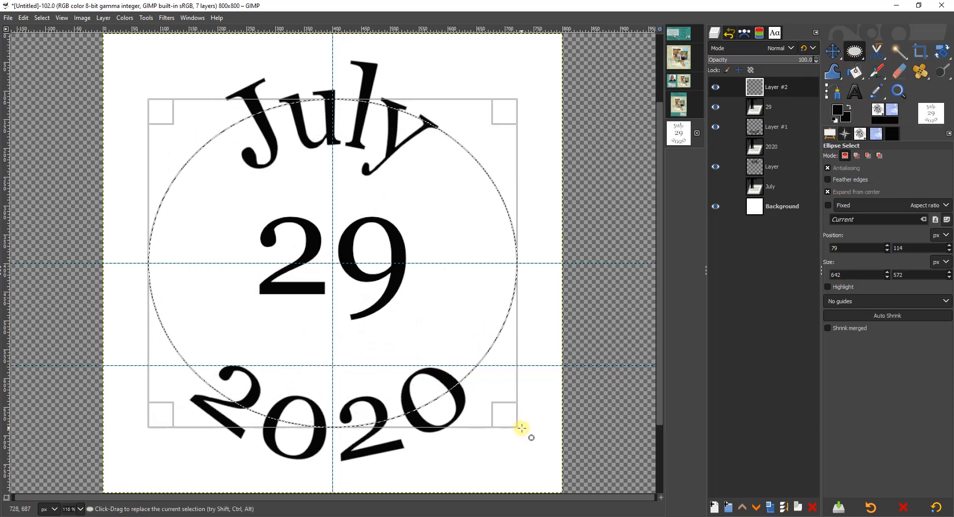
pyautogui.doubleClick(855, 274)
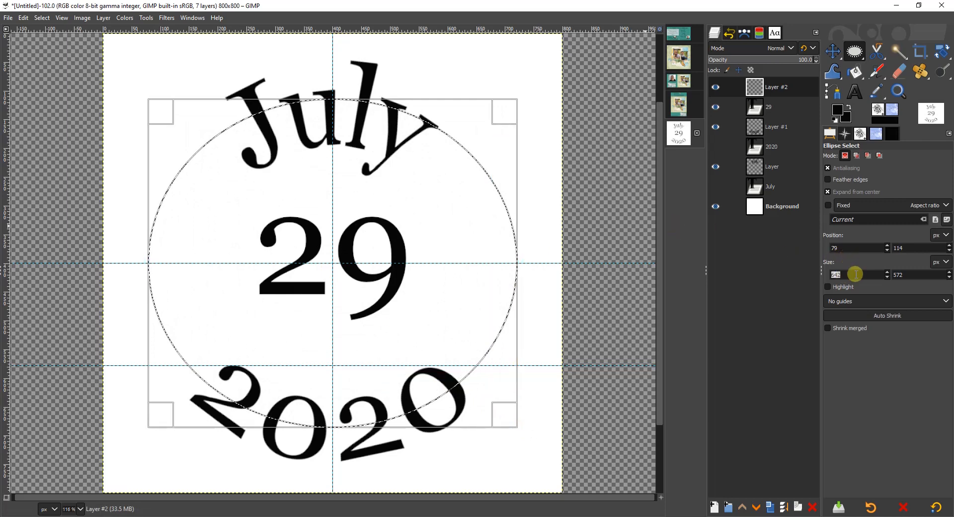
pyautogui.write('600')
pyautogui.press('Tab')
pyautogui.write('6')
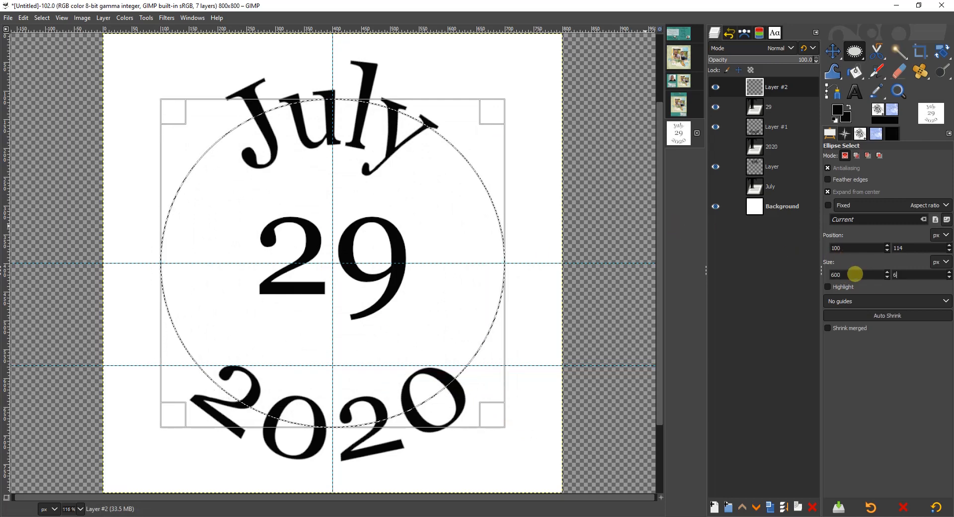
pyautogui.write('00')
pyautogui.press('Return')
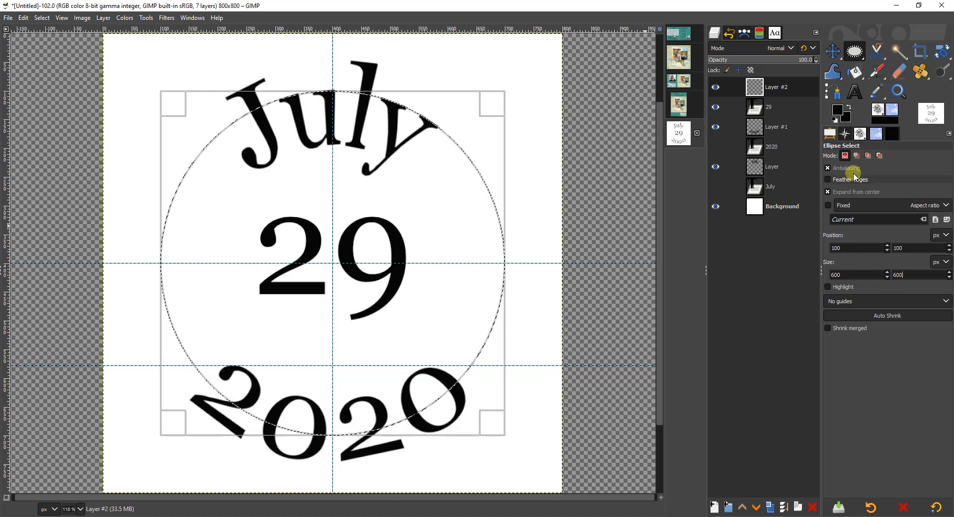
# Convert the circular selection to a path and stroke it with a solid black line on the new layer
pyautogui.click(745, 32)
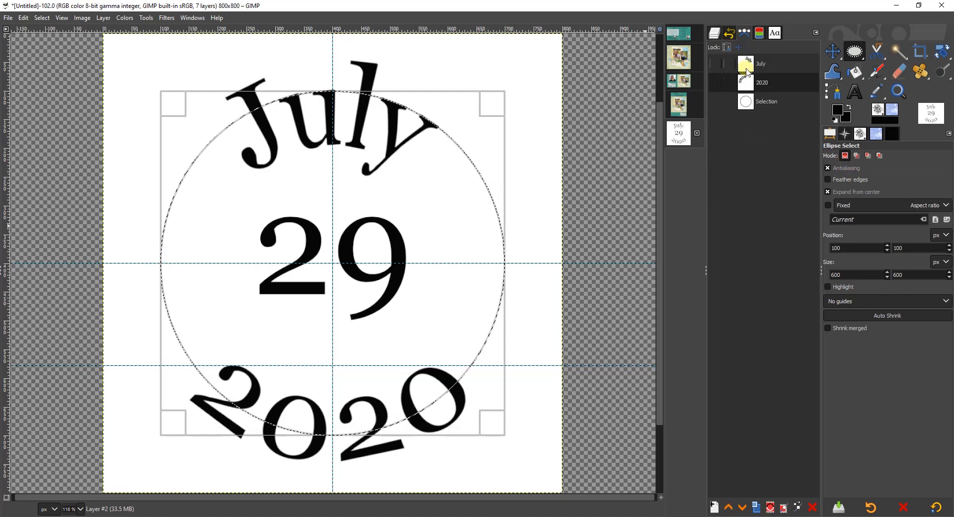
pyautogui.click(743, 102)
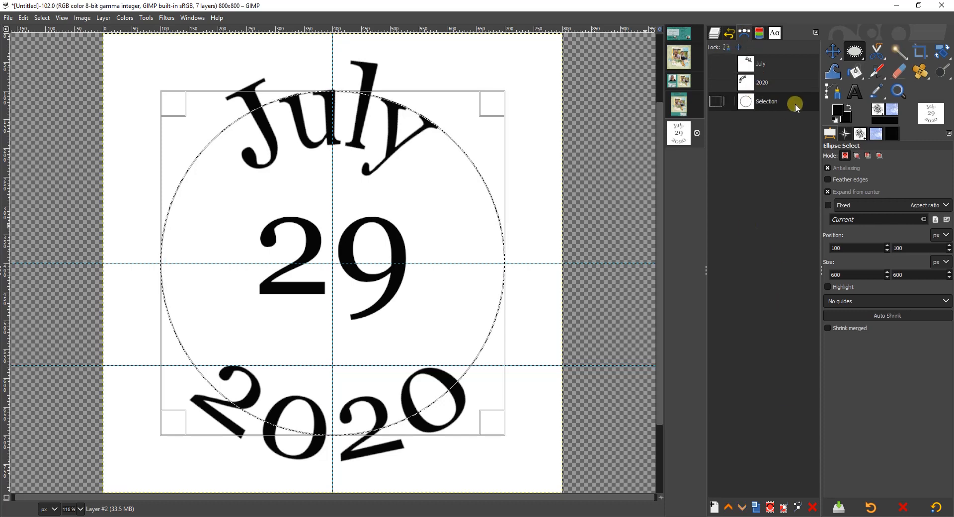
pyautogui.click(785, 507)
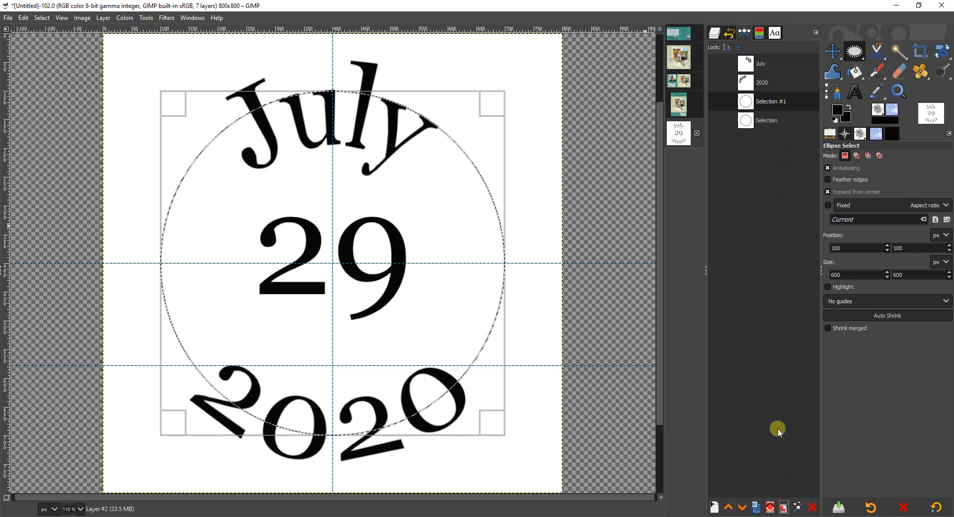
pyautogui.click(797, 506)
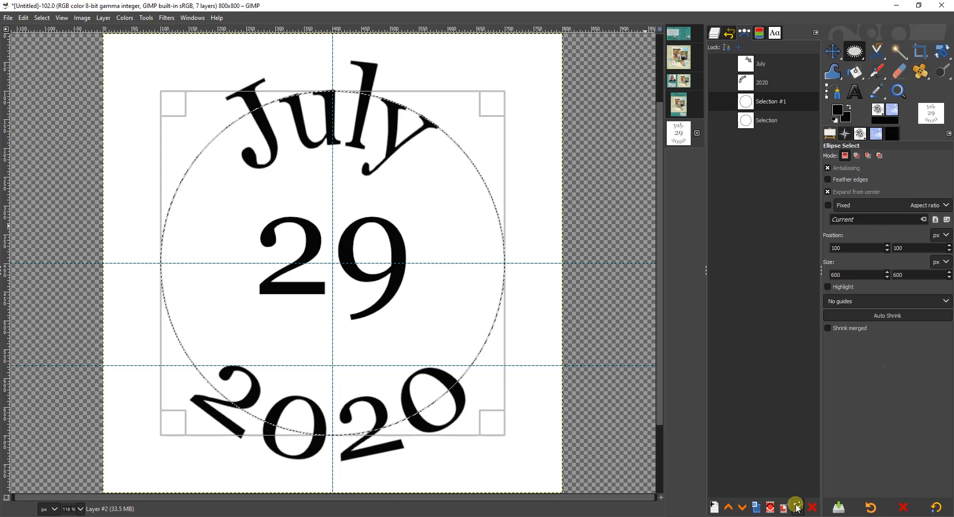
pyautogui.moveTo(799, 342)
pyautogui.mouseDown()
pyautogui.moveTo(733, 219)
pyautogui.moveTo(692, 193)
pyautogui.mouseUp()
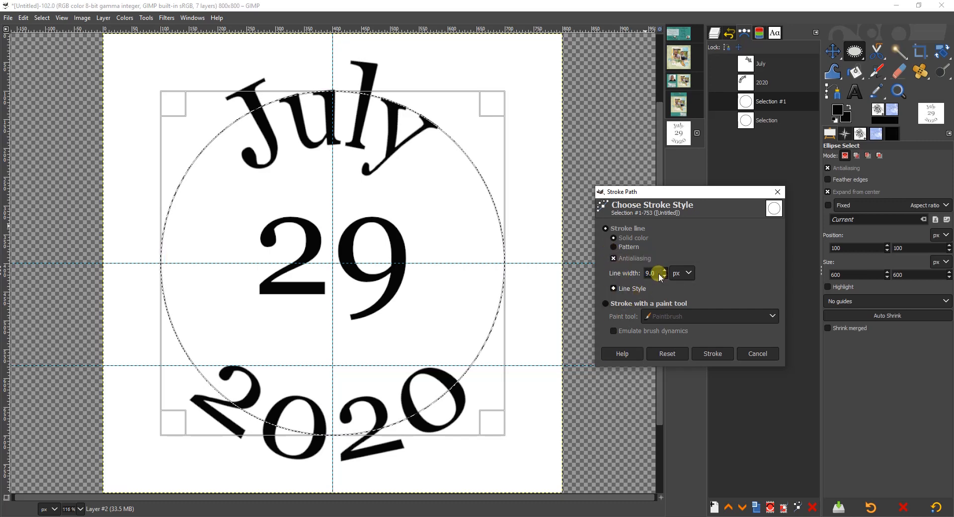
pyautogui.click(724, 351)
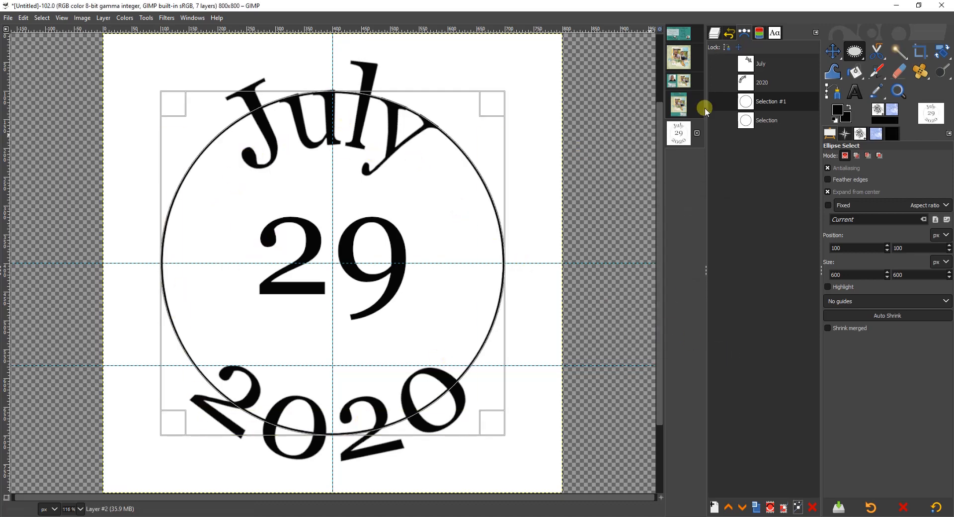
# Return to the layers and clear the circular selection
pyautogui.click(715, 34)
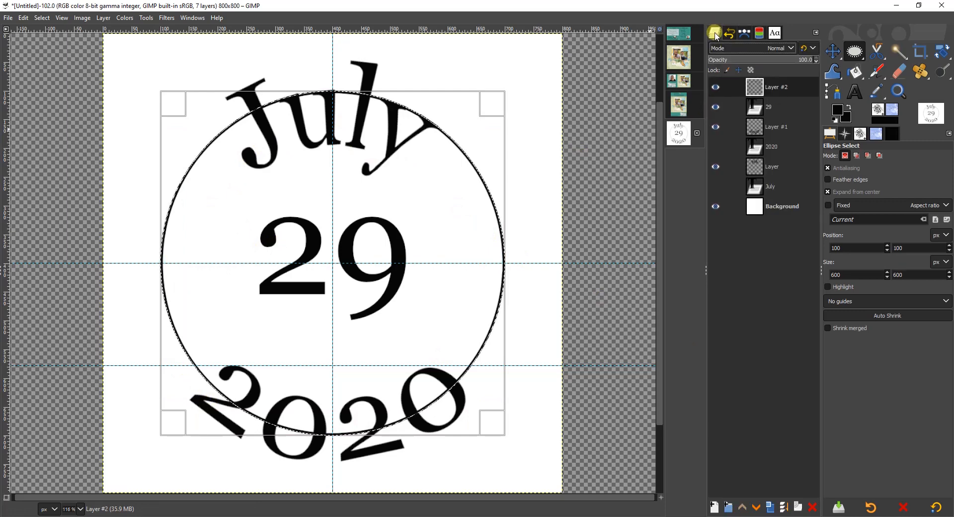
pyautogui.click(42, 18)
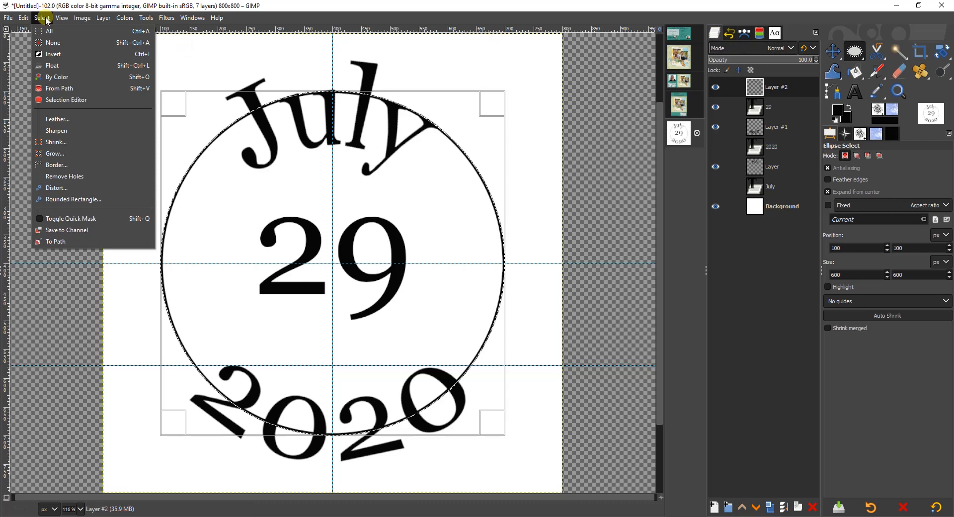
pyautogui.click(58, 42)
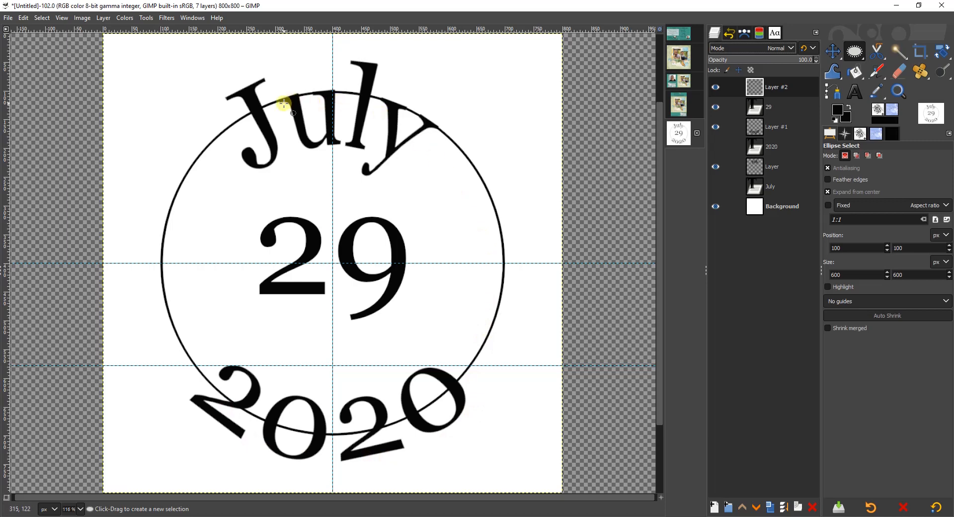
# Move July down and 2020 up inside the circle, and shift 29 slightly down between them
pyautogui.click(831, 52)
pyautogui.click(362, 106)
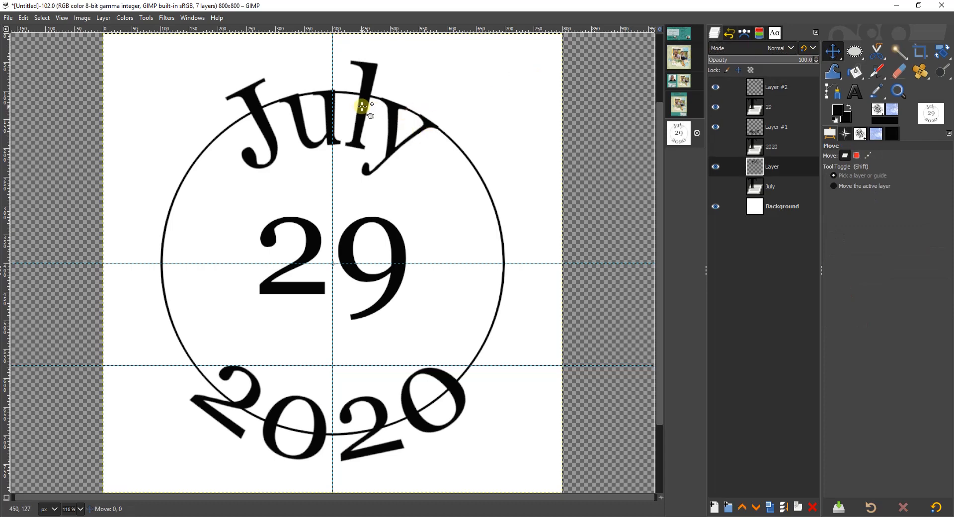
pyautogui.moveTo(362, 106); pyautogui.dragTo(361, 146)
pyautogui.moveTo(322, 414); pyautogui.dragTo(326, 374)
pyautogui.moveTo(345, 243); pyautogui.dragTo(344, 251)
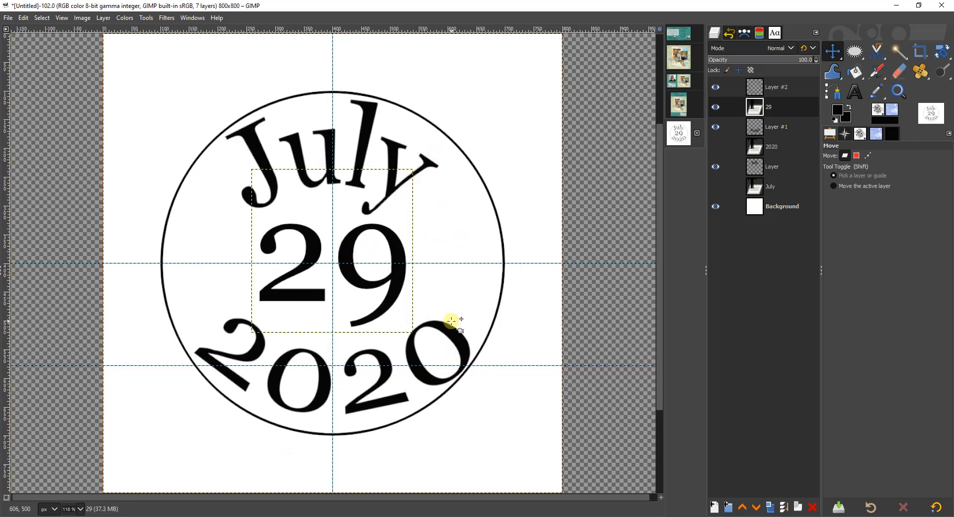
# Hide the white Background layer and switch to the open YouTube_Tutorial_DateStamp image
pyautogui.click(716, 205)
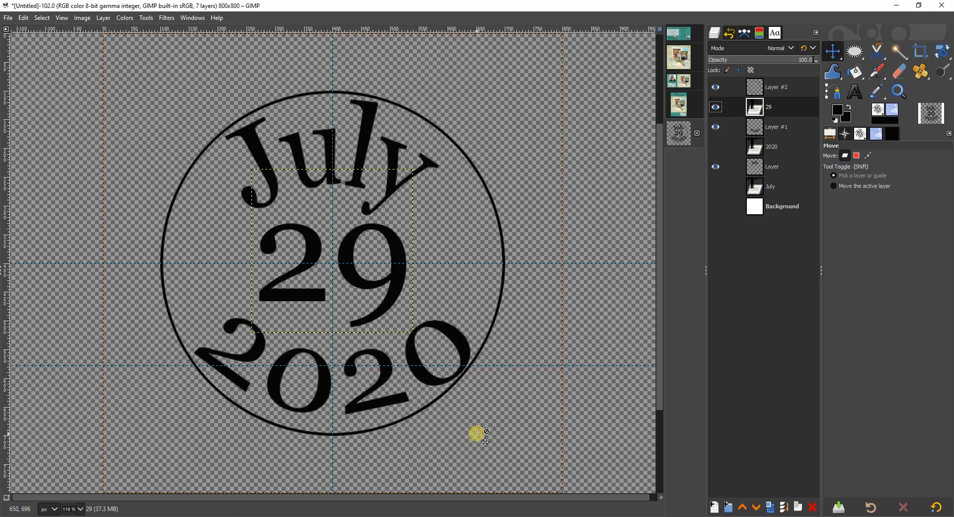
pyautogui.click(679, 34)
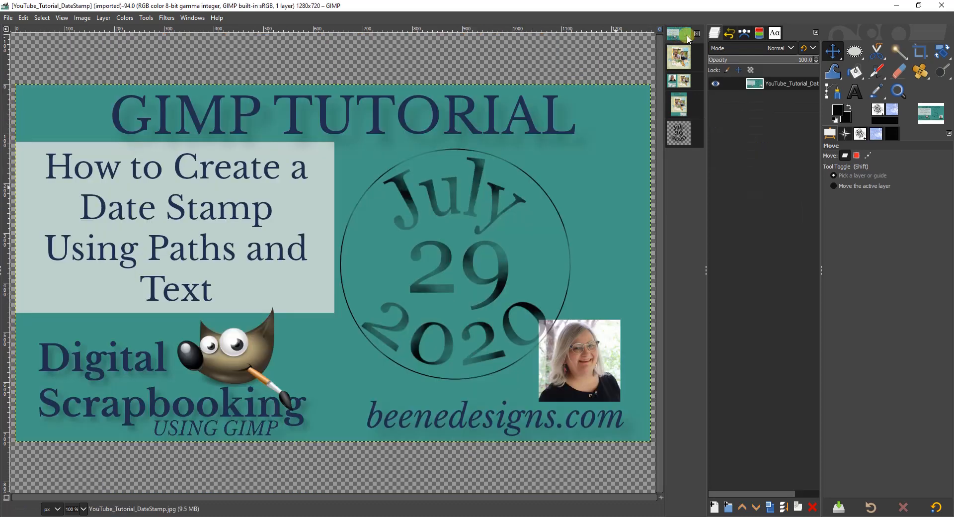